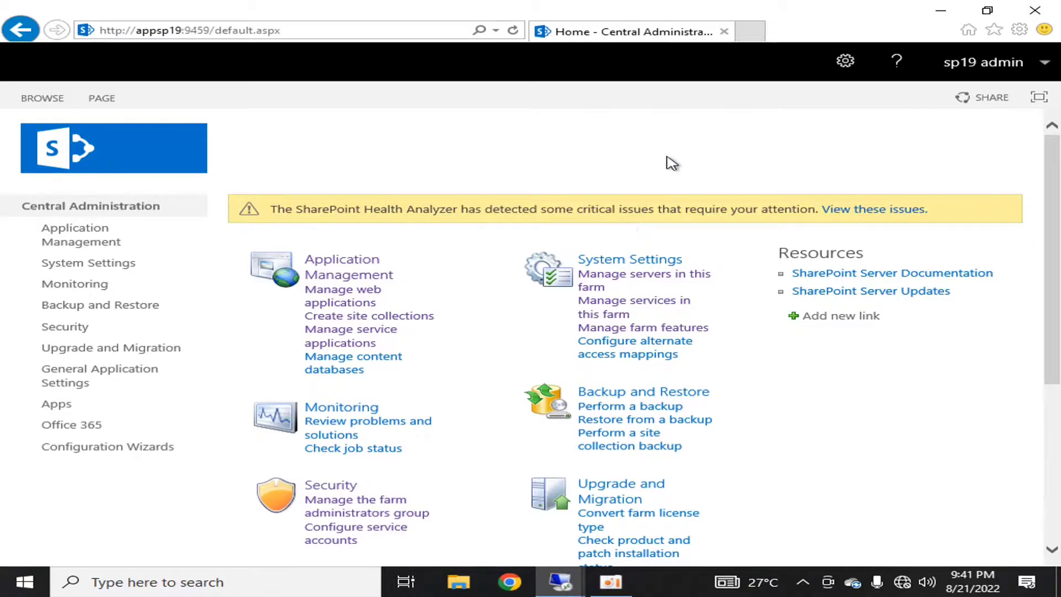
Open File Explorer on the SharePoint LOGS folder and change the address path to Web Server Extensions.
left_click(25, 582)
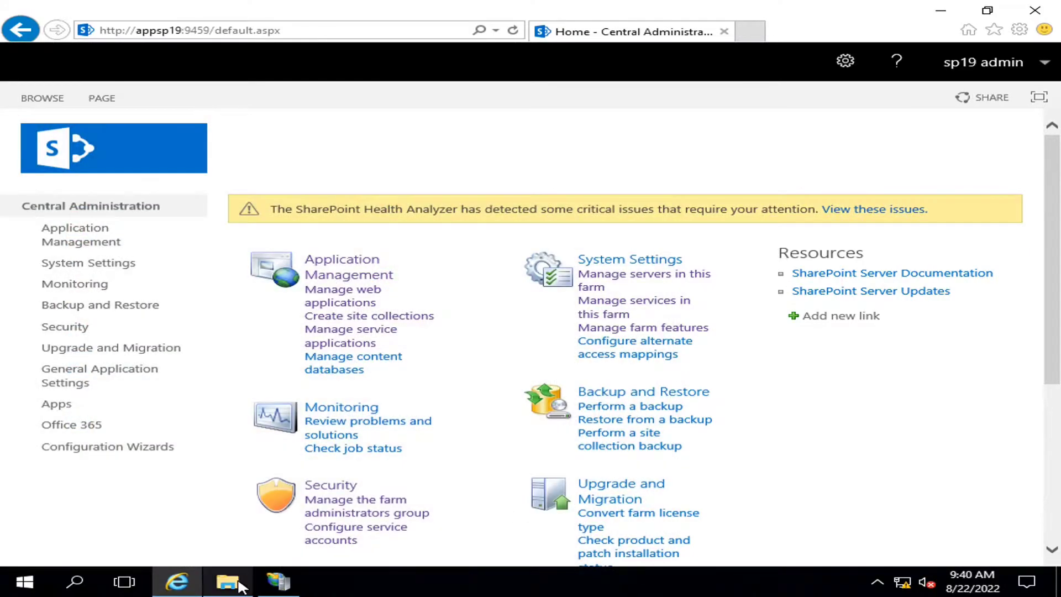
left_click(228, 581)
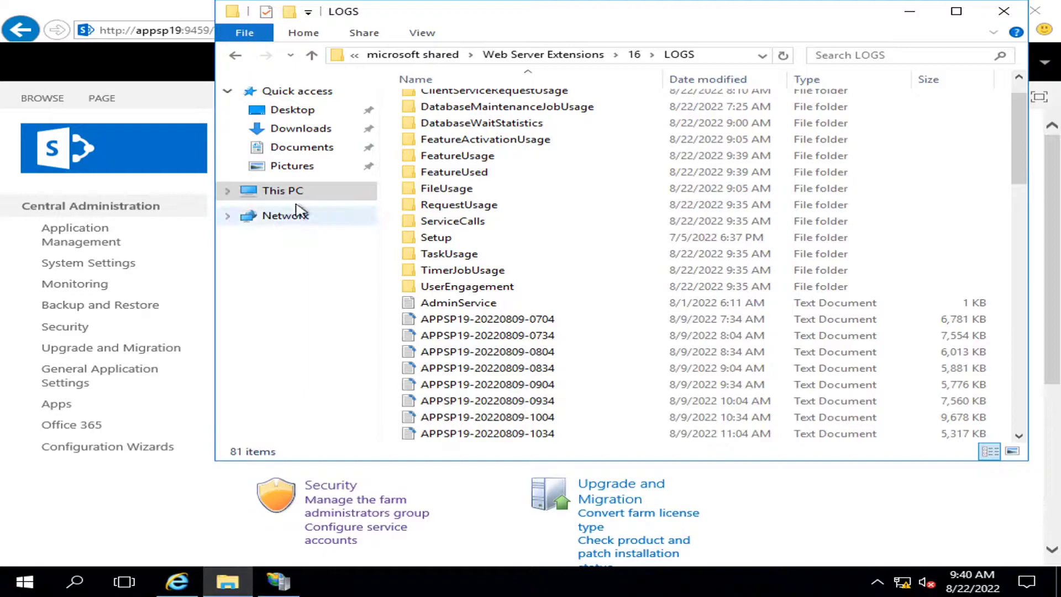
left_click(719, 58)
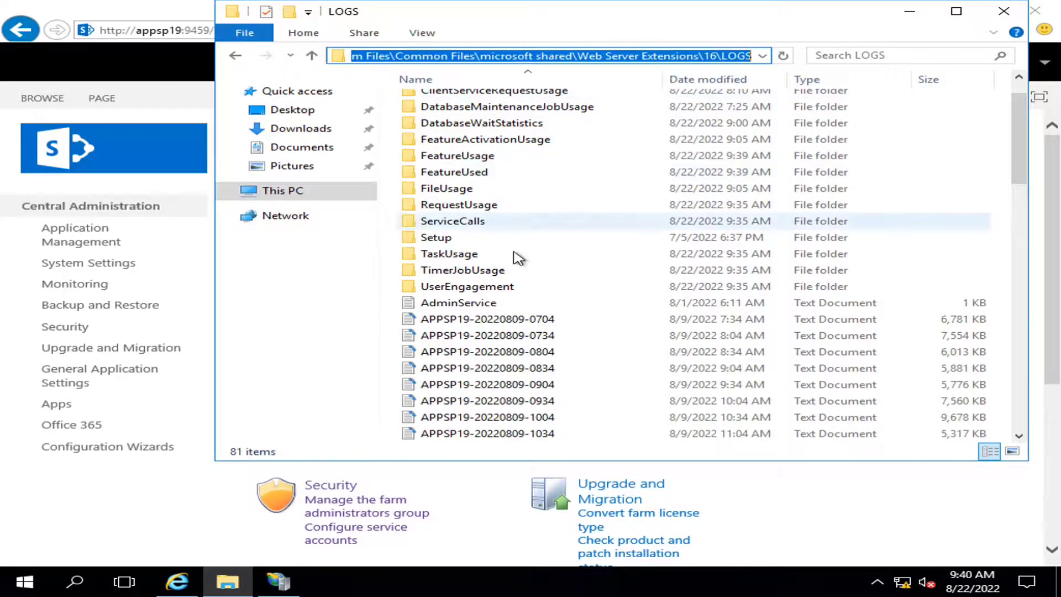
left_click(420, 57)
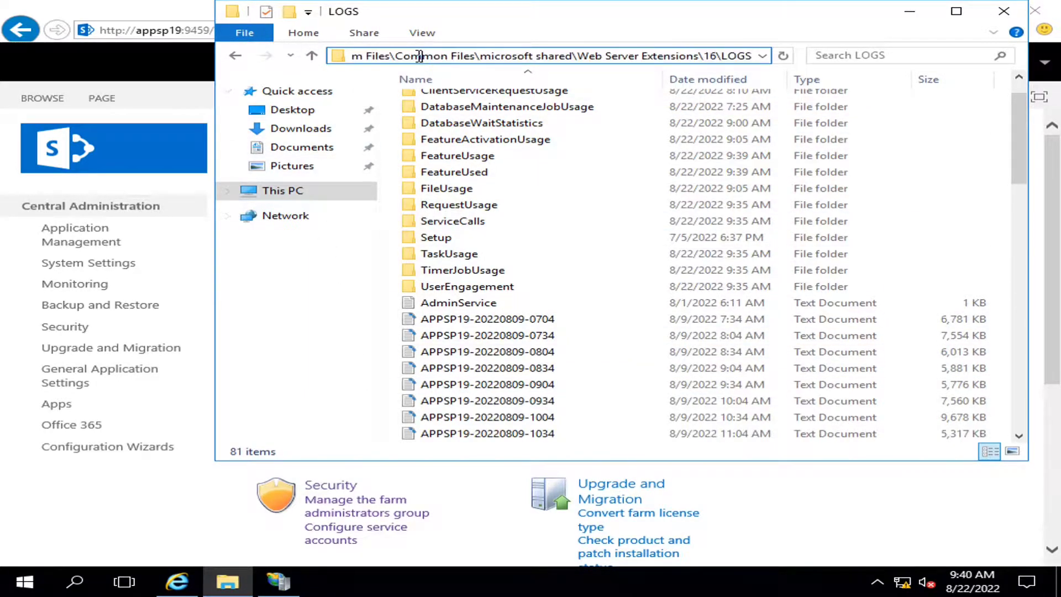
key("Home")
key("Right")
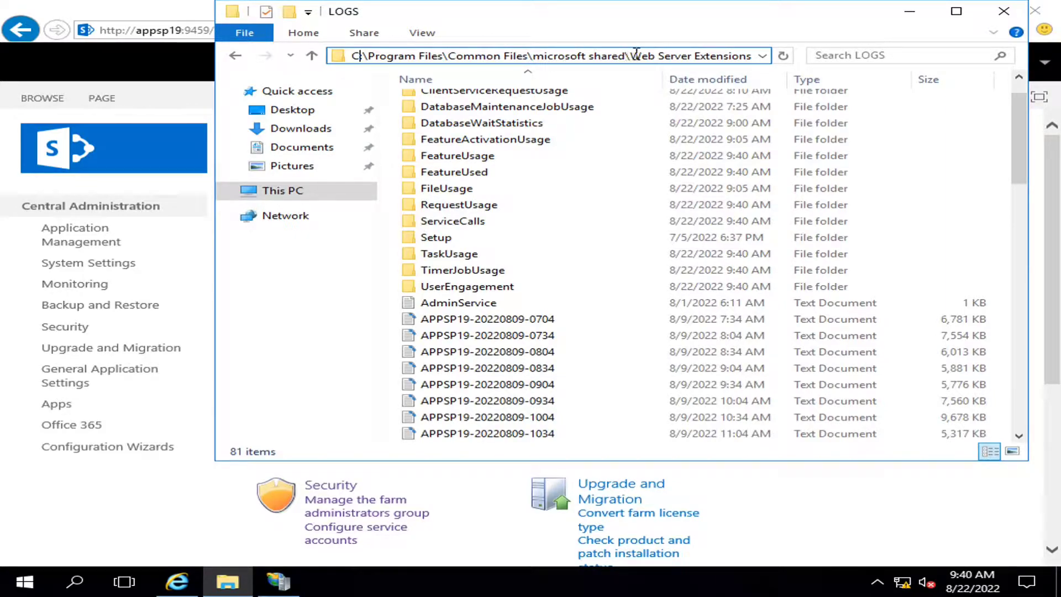
left_click(640, 53)
key("Right")
key("Right")
key("Right")
key("Right")
key("Right")
key("Right")
key("Right")
key("Right")
key("Right")
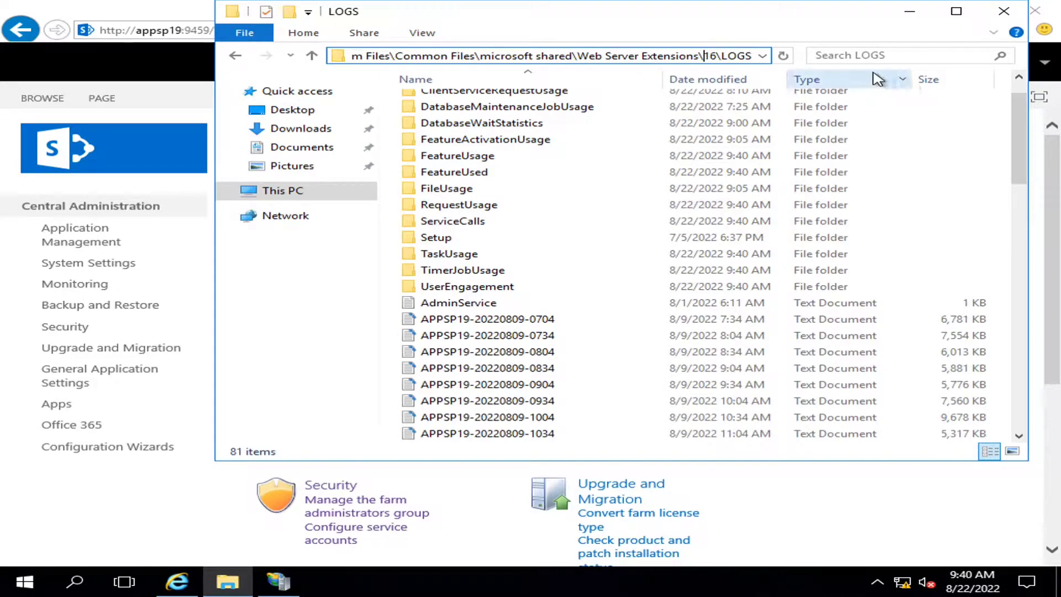
key("Home")
key("ctrl+a")
key("Return")
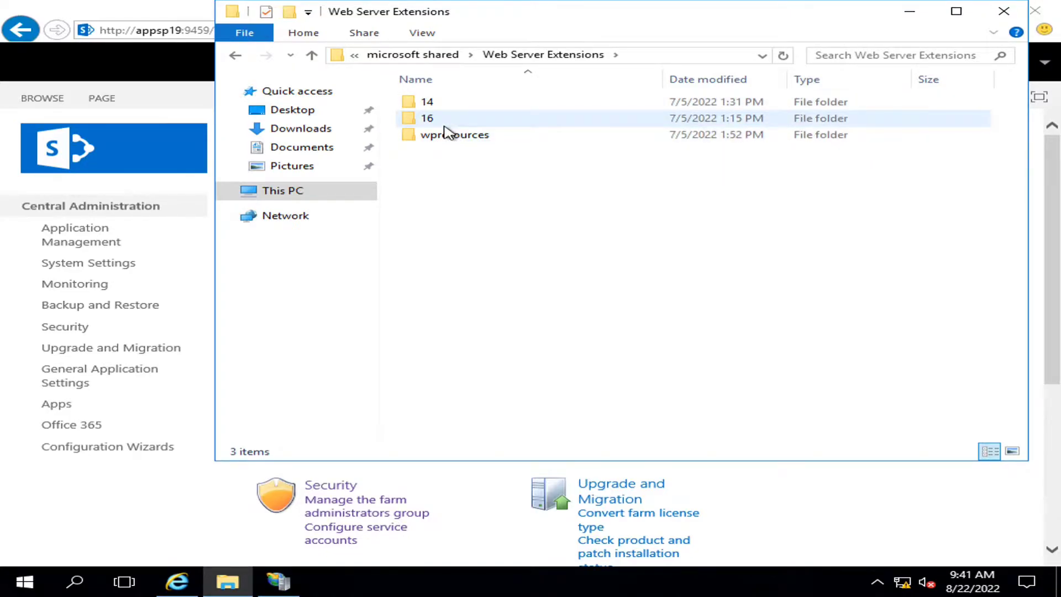
mouse_move(445, 127)
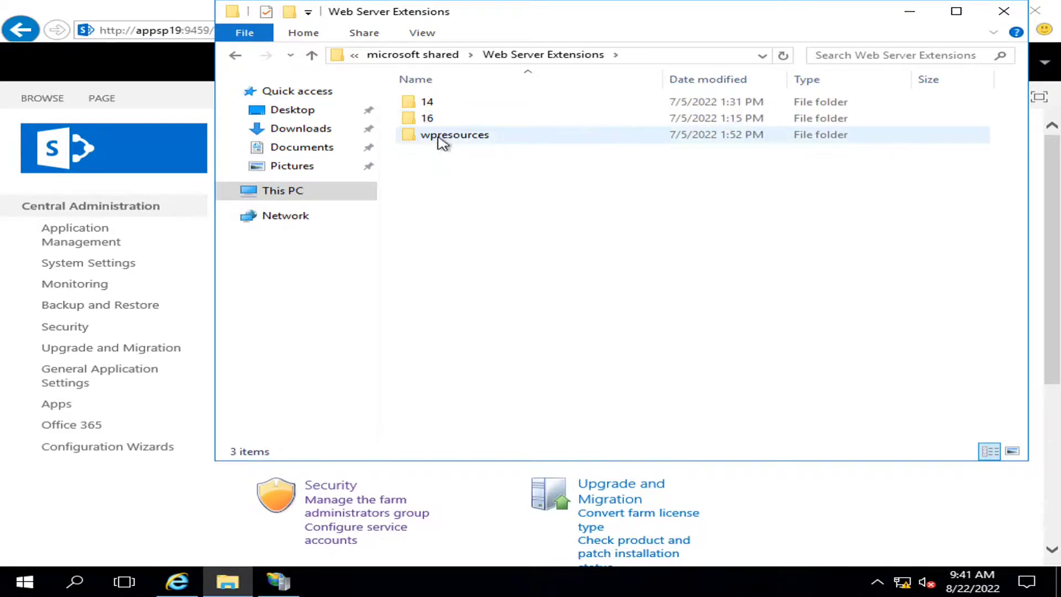
double_click(442, 119)
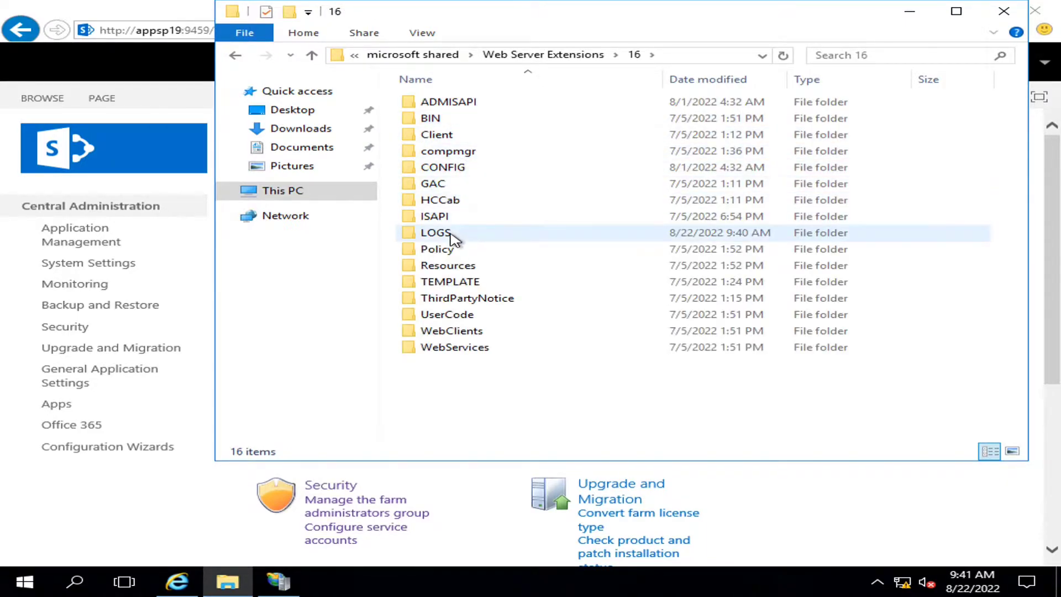
double_click(453, 238)
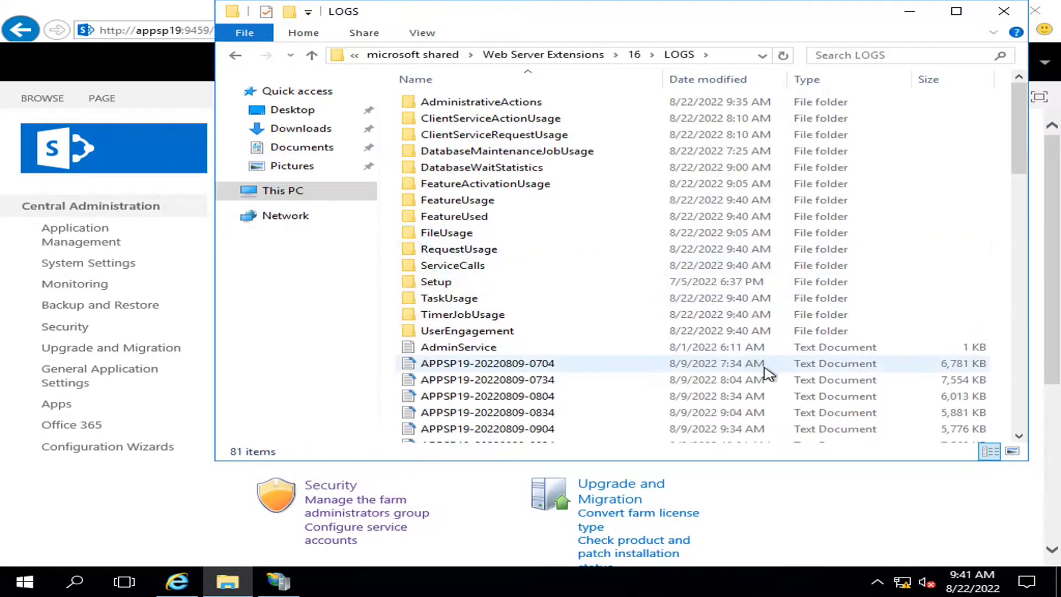
left_click(956, 11)
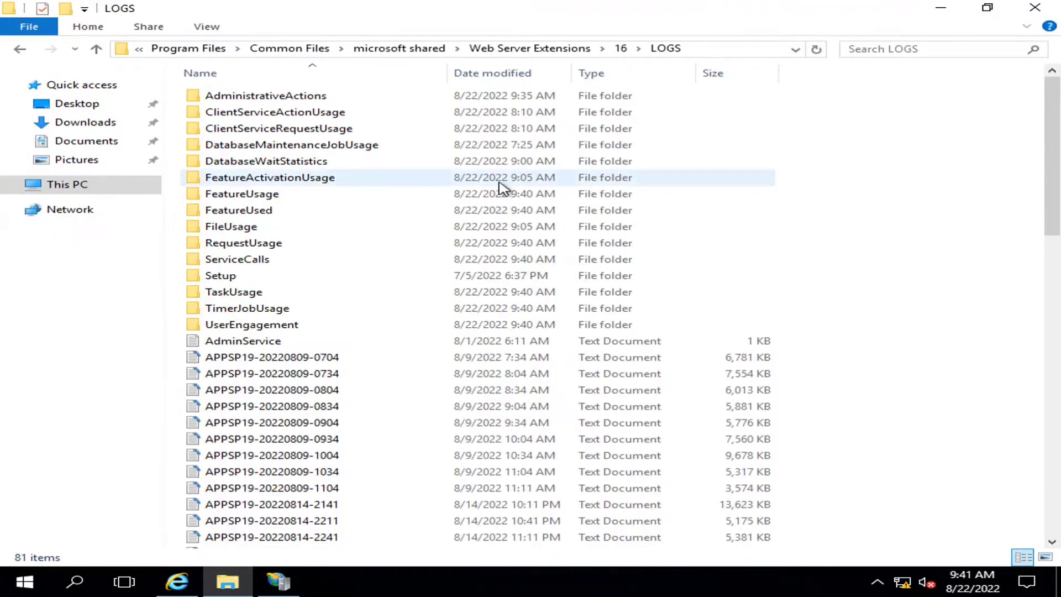
scroll(260, 271, "down", 2)
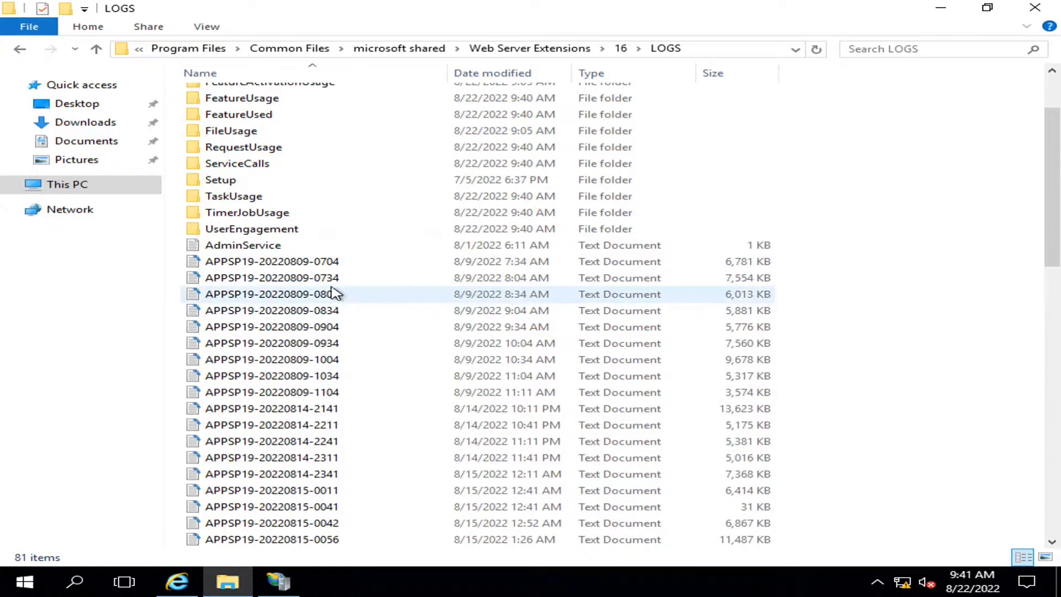
left_click(334, 265)
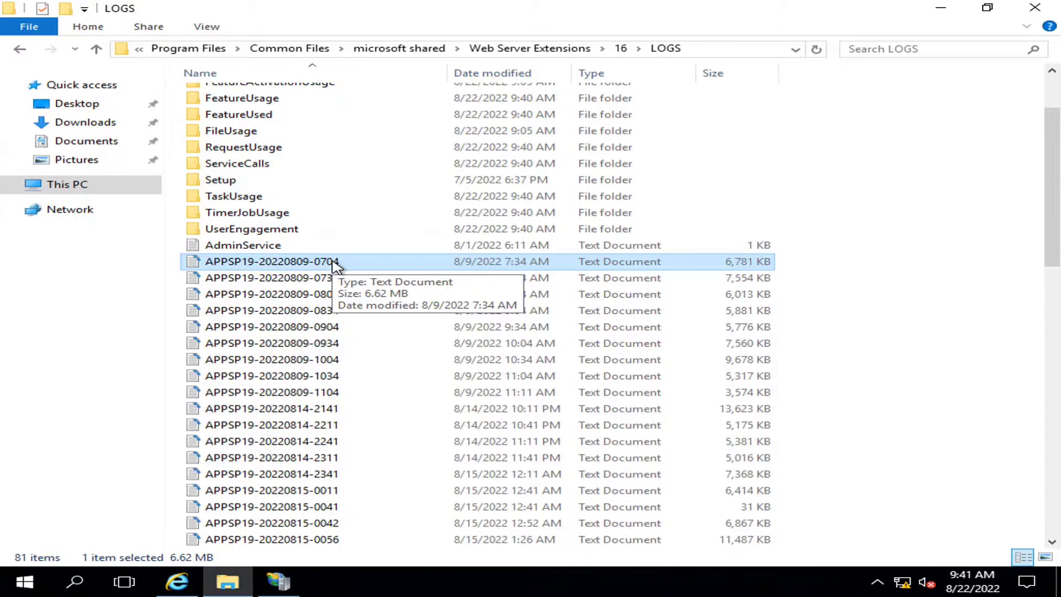
double_click(336, 263)
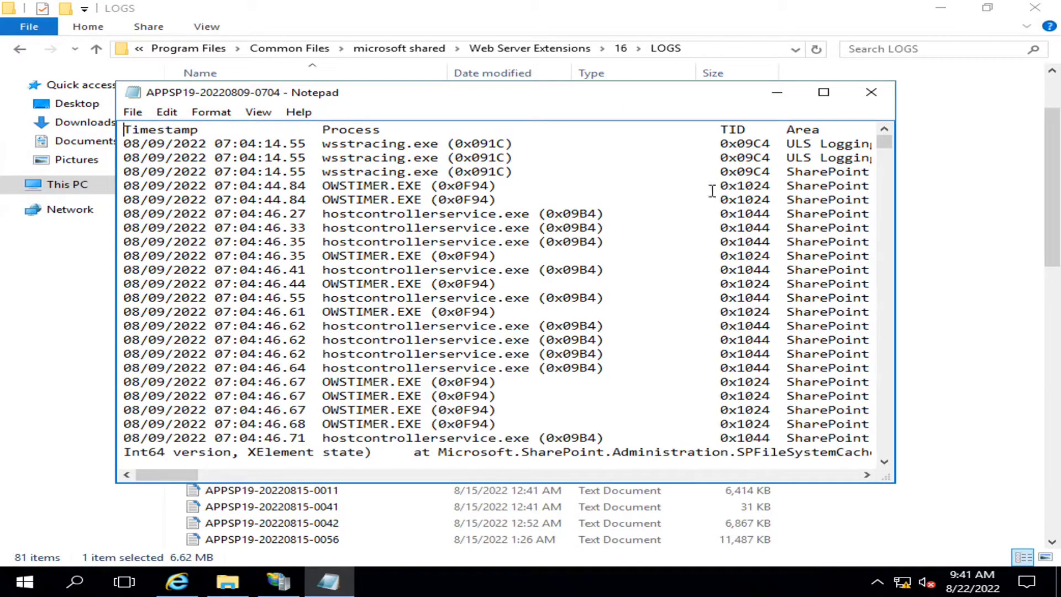
left_click(824, 93)
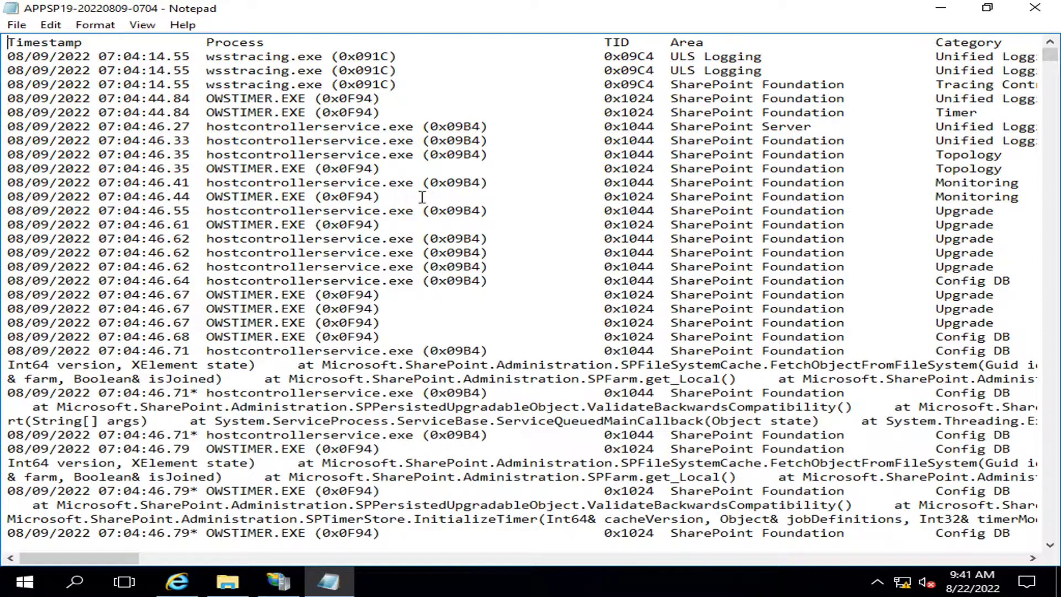
scroll(526, 159, "down", 15)
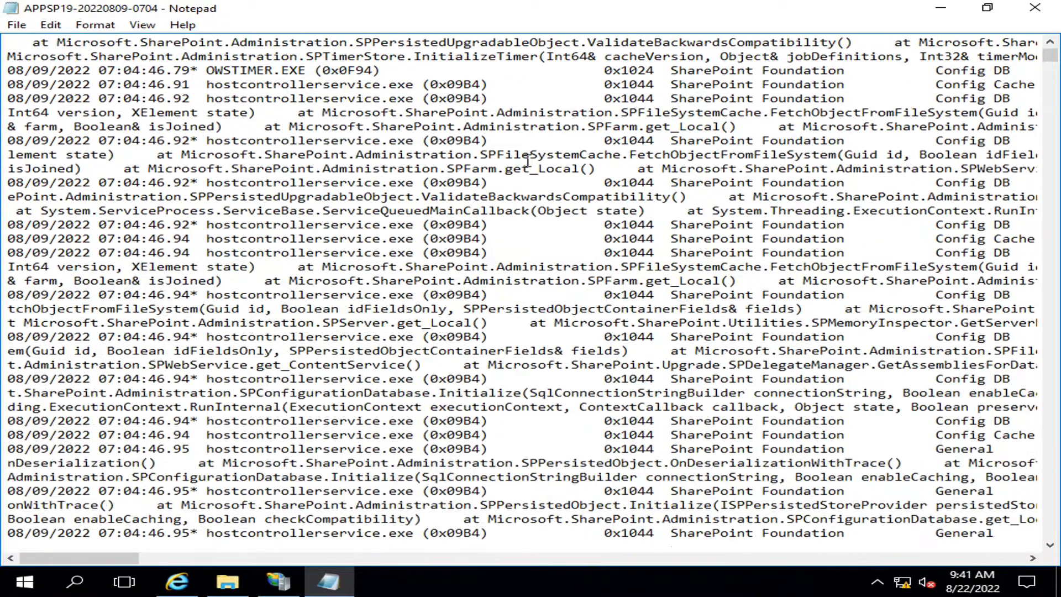
scroll(528, 161, "down", 20)
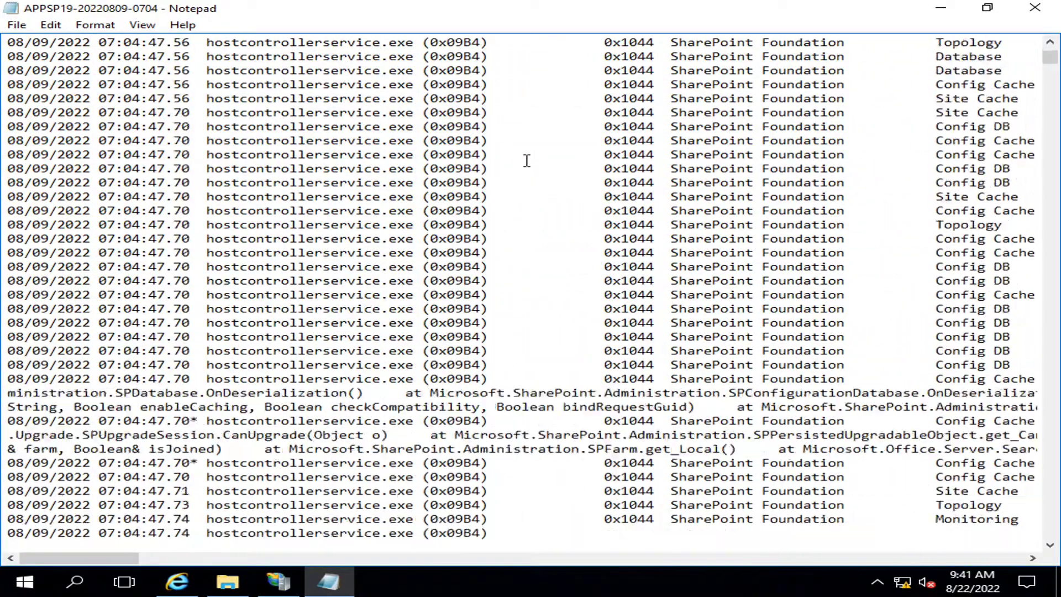
scroll(527, 161, "down", 12)
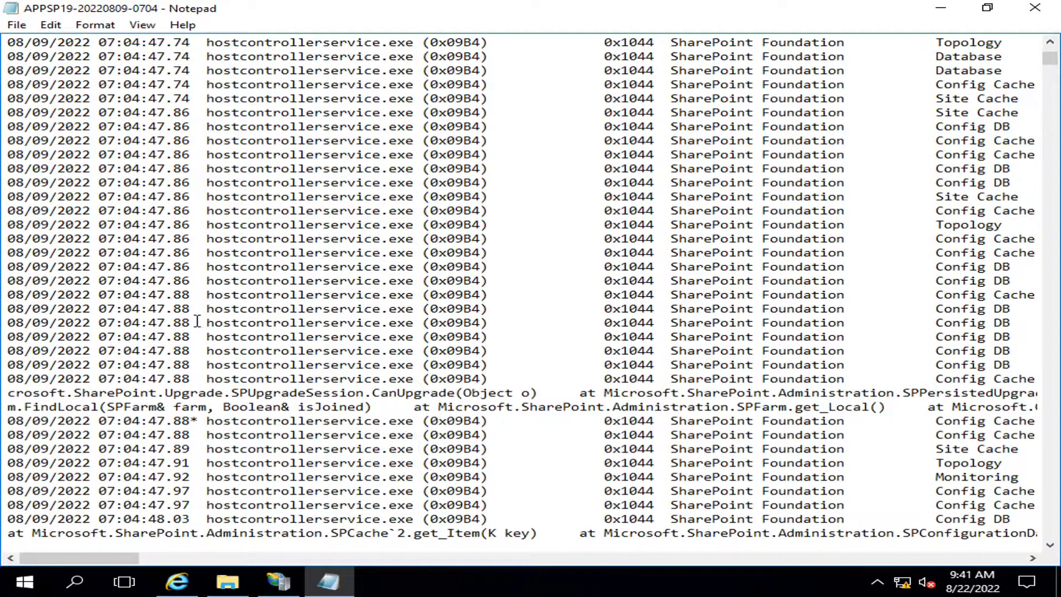
Highlight the hostcontrollerservice process name and the SharePoint Foundation area value, scrolling across the columns.
left_click_drag(207, 322, 409, 323)
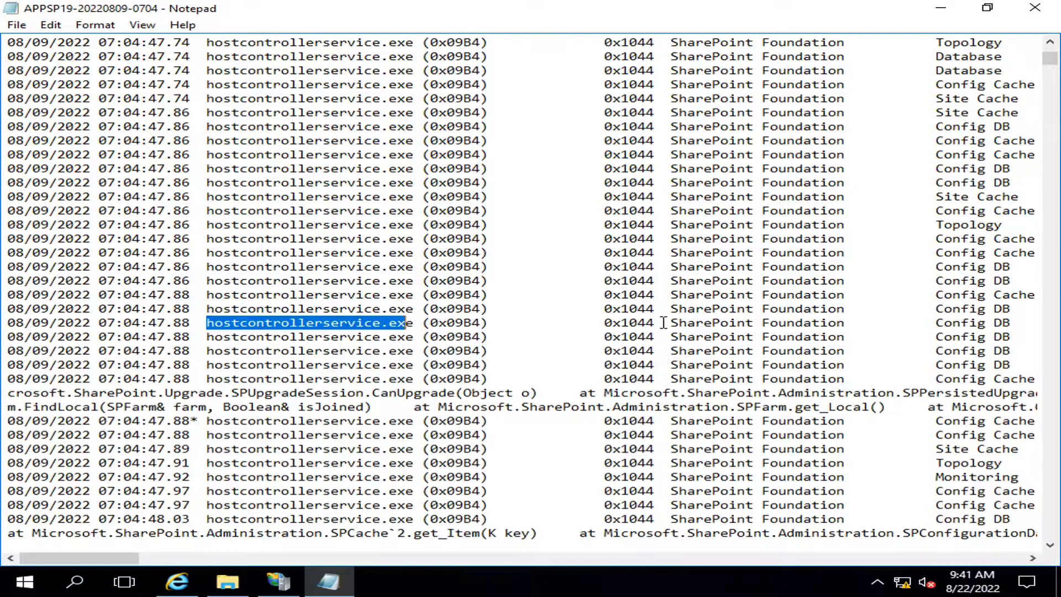
left_click_drag(105, 558, 153, 556)
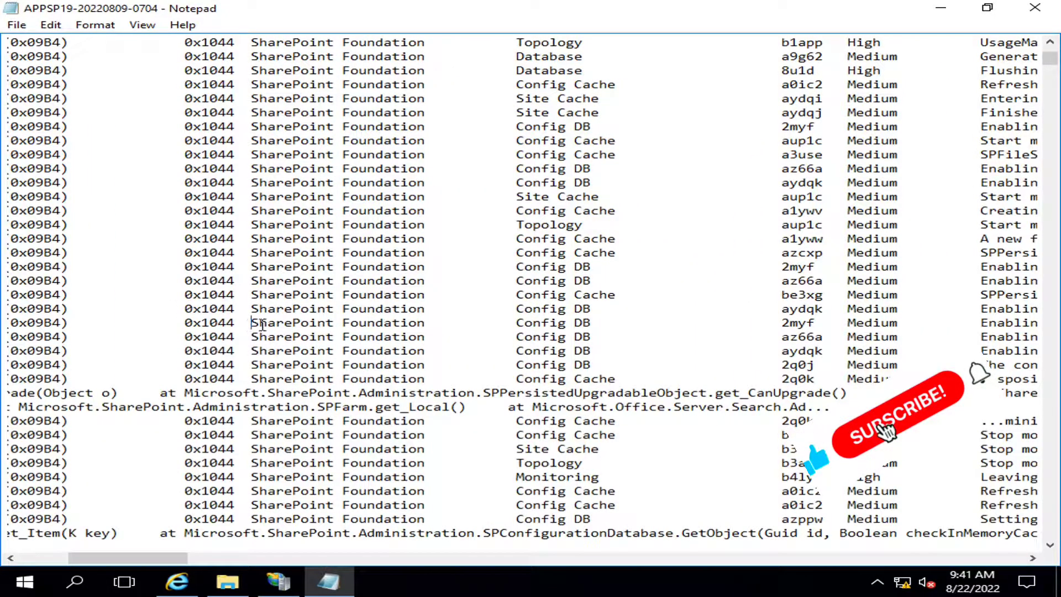
left_click_drag(262, 324, 442, 323)
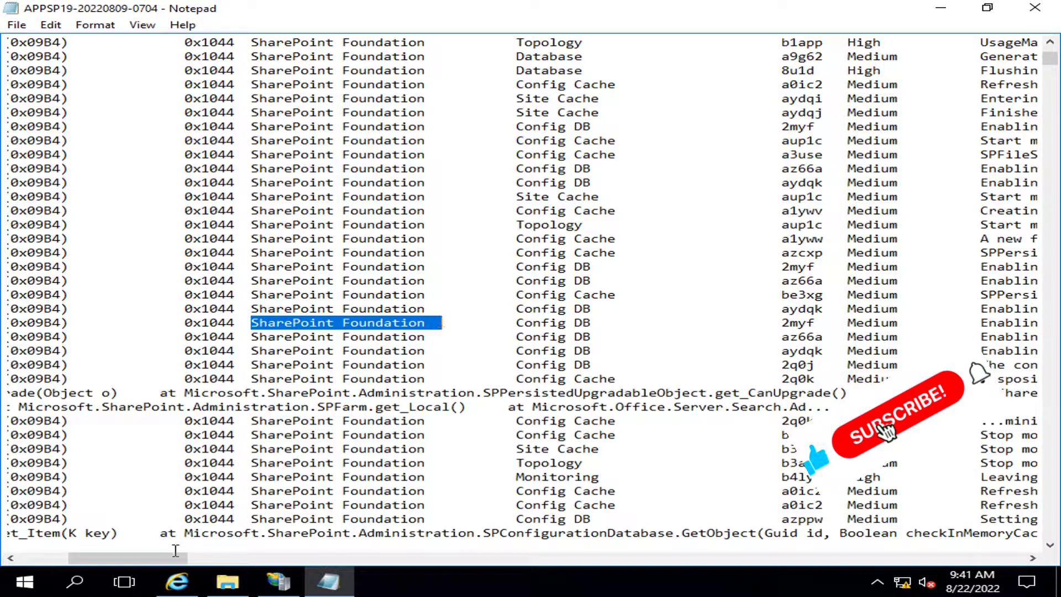
left_click_drag(176, 557, 194, 557)
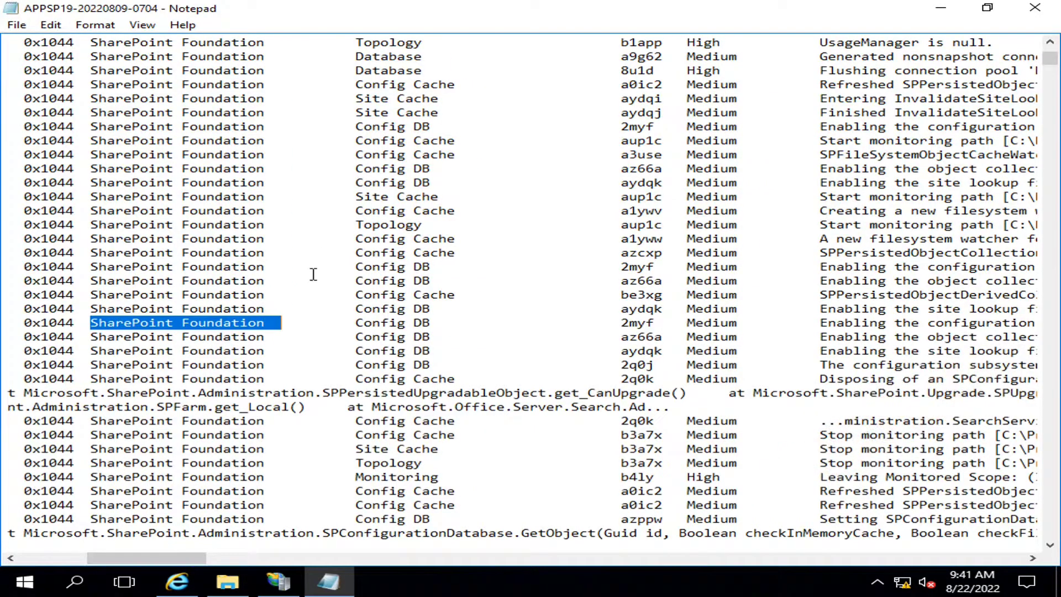
scroll(314, 275, "up", 5)
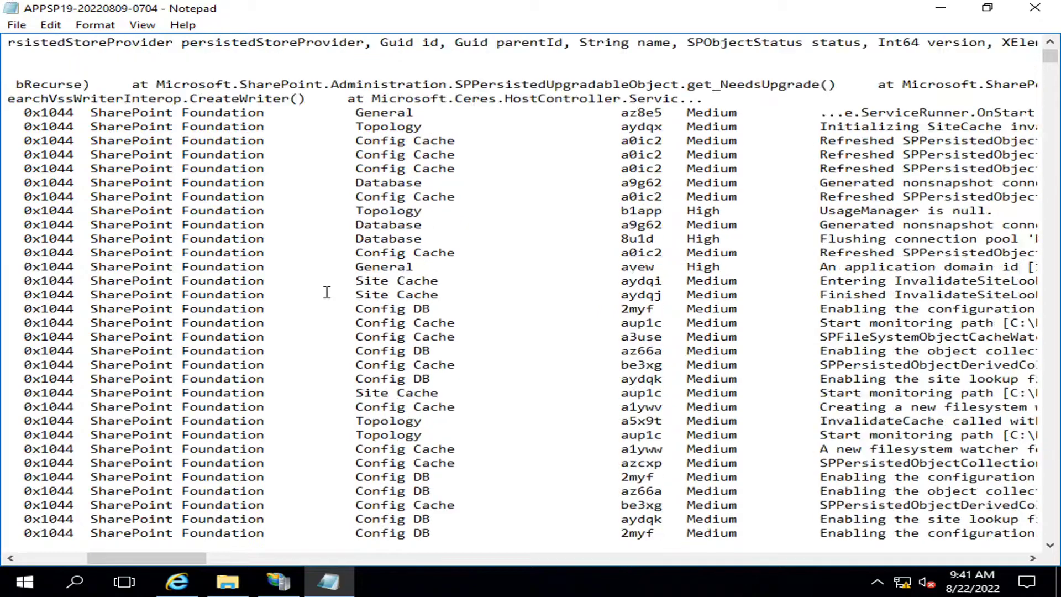
From the top of the log, scroll right to the Message column and highlight the missing-registry-value message.
scroll(326, 292, "up", 10)
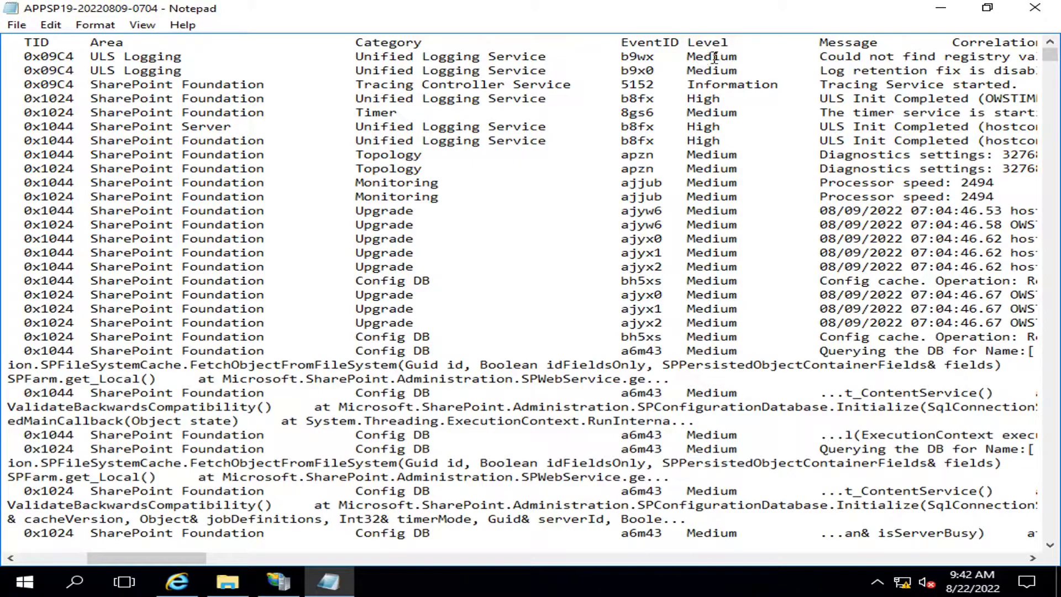
left_click_drag(137, 560, 185, 561)
left_click_drag(409, 57, 833, 57)
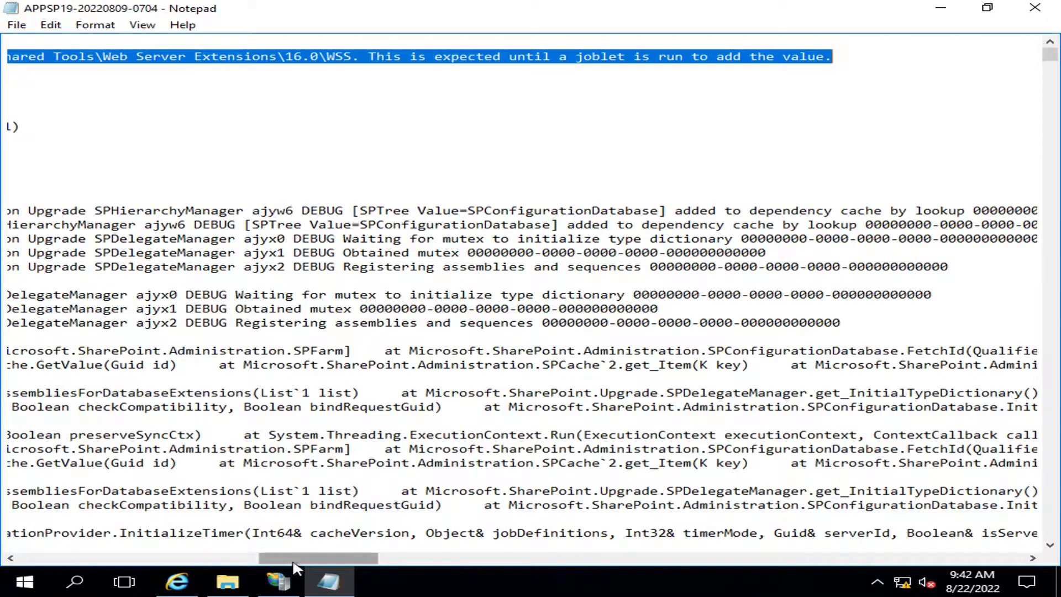
left_click_drag(294, 562, 174, 559)
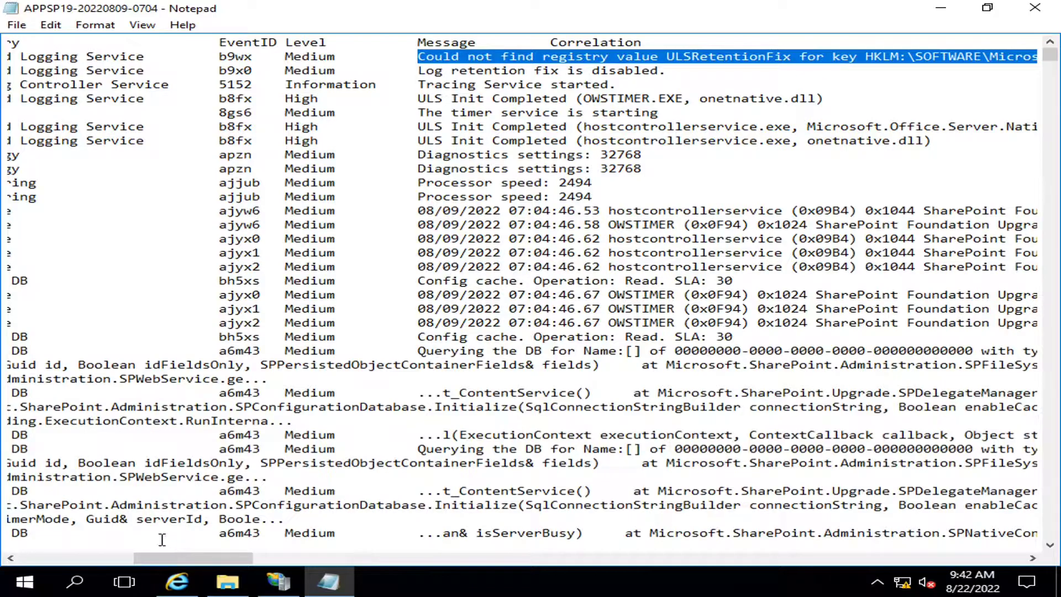
Scroll back to the left and page down through the log entries.
scroll(236, 365, "down", 5)
scroll(237, 365, "down", 10)
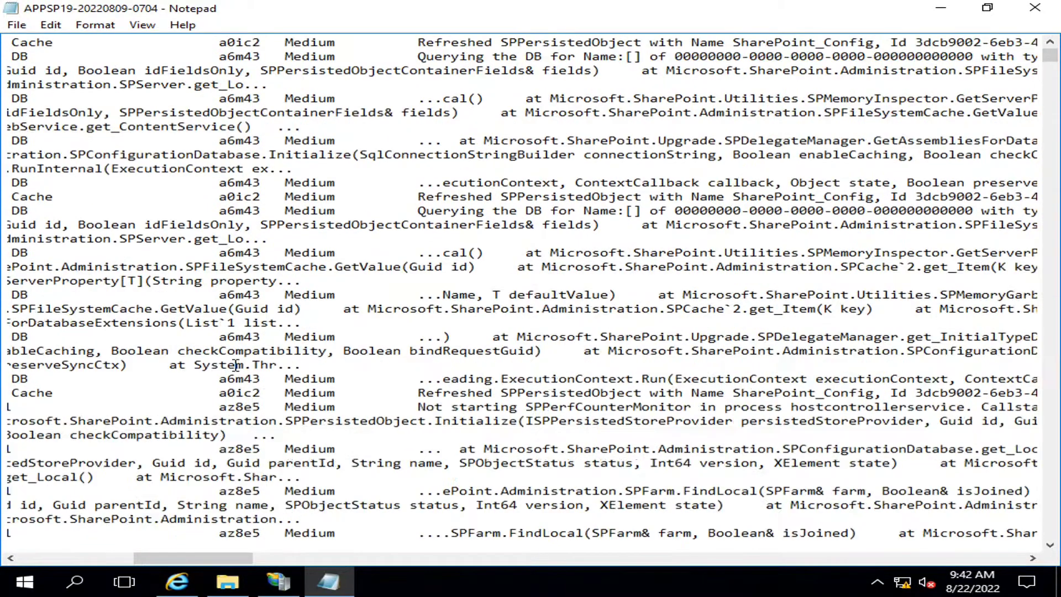
scroll(608, 264, "left", 5)
scroll(608, 264, "down", 20)
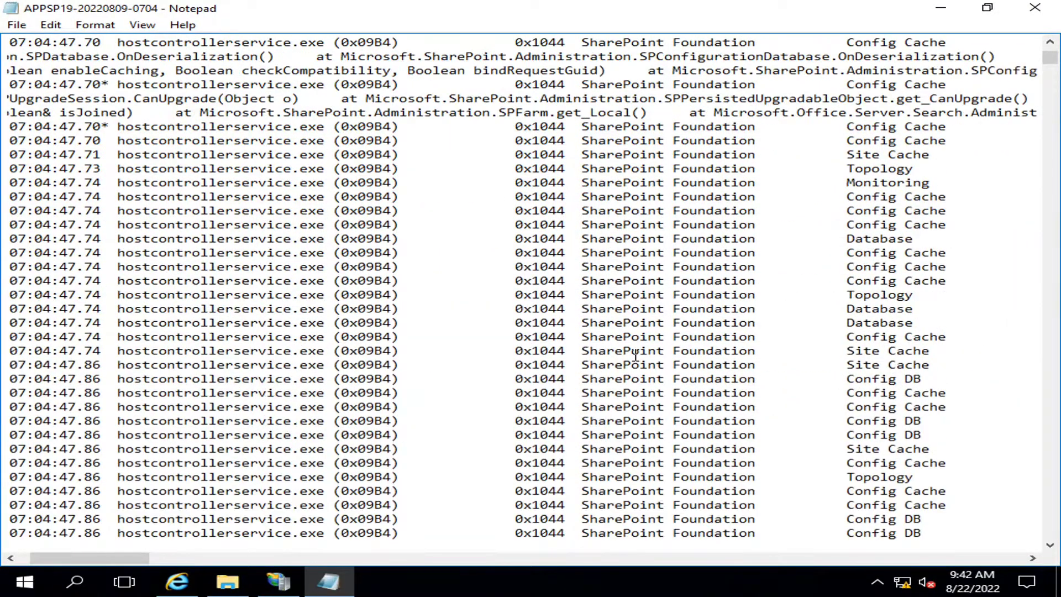
scroll(943, 389, "down", 8)
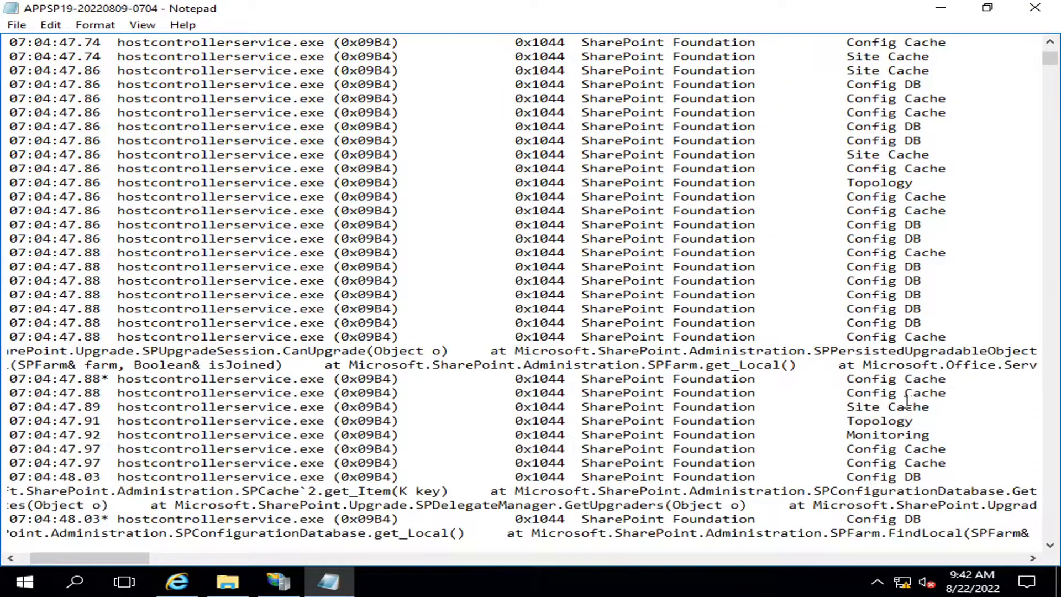
scroll(904, 399, "down", 20)
scroll(905, 399, "down", 18)
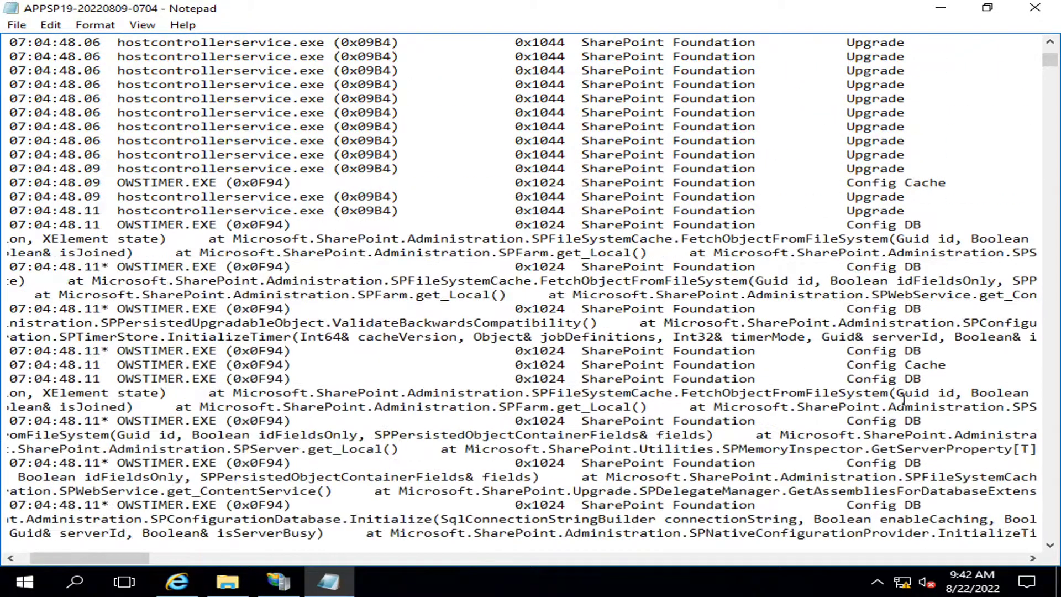
Close the app server log and switch to the 10.20.30.13 front-end Remote Desktop session.
left_click(1059, 6)
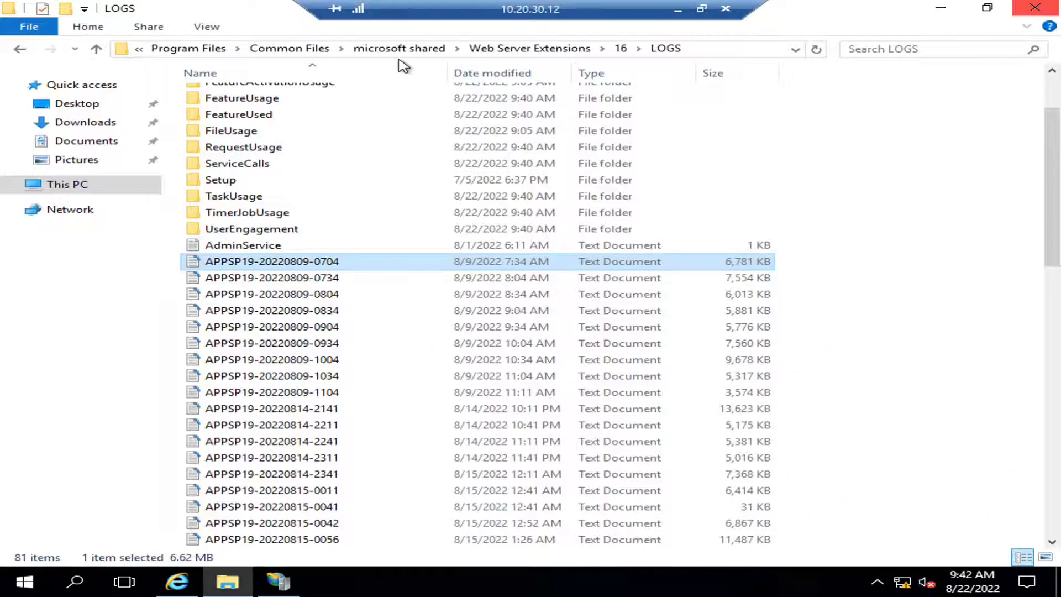
left_click(686, 9)
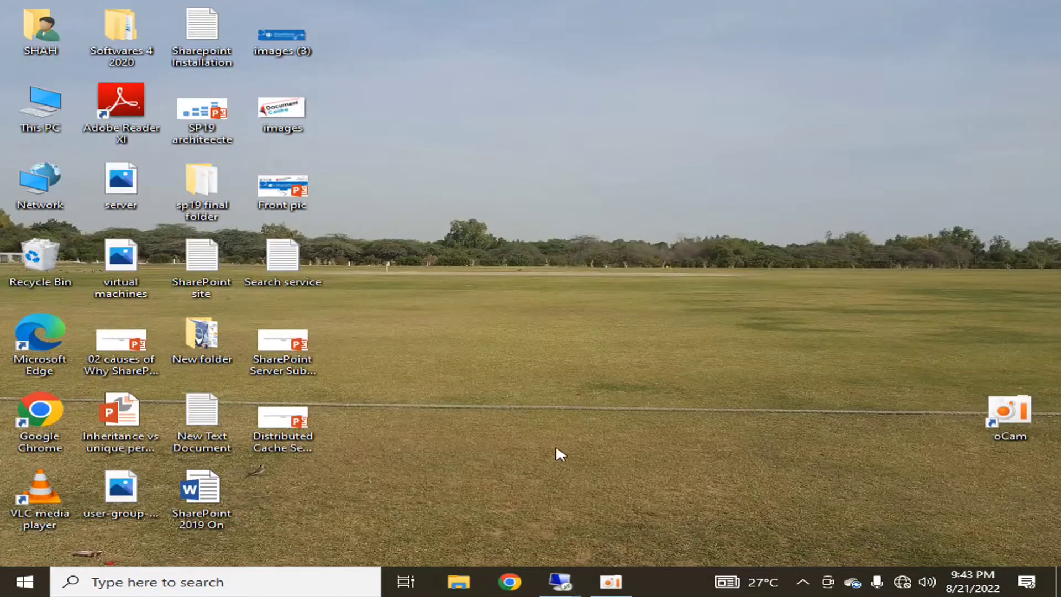
mouse_move(559, 581)
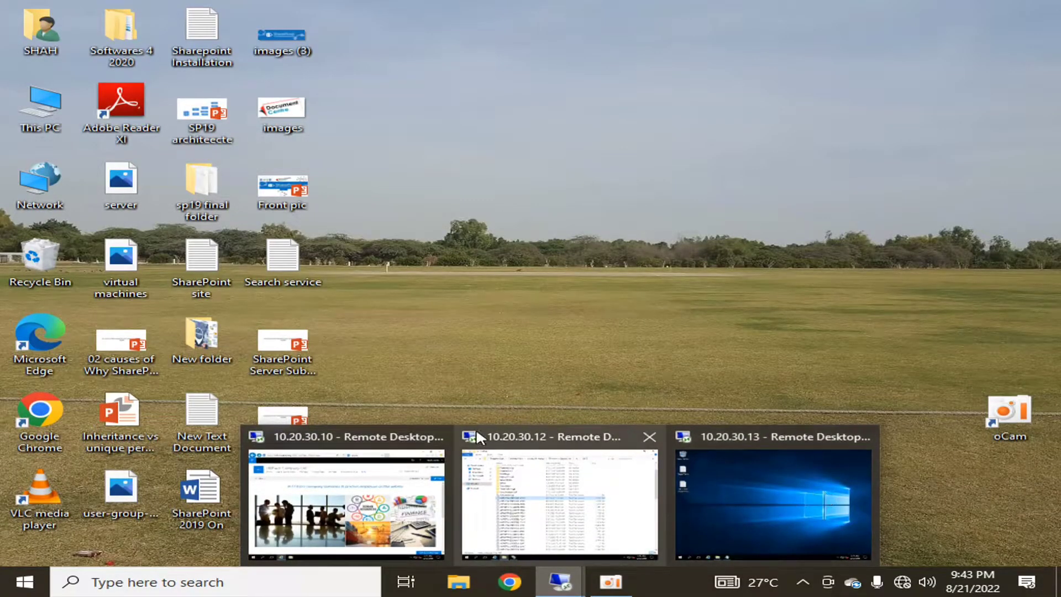
left_click(761, 489)
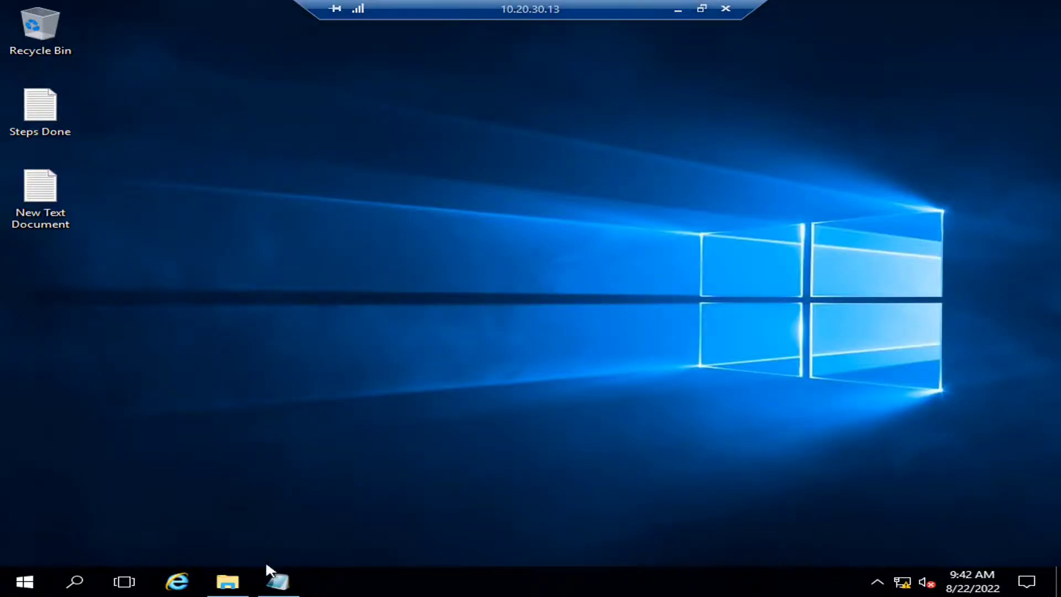
Bring back the front-end server's 16\LOGS window listing the 19WFE log files.
left_click(277, 582)
left_click(278, 581)
left_click(227, 582)
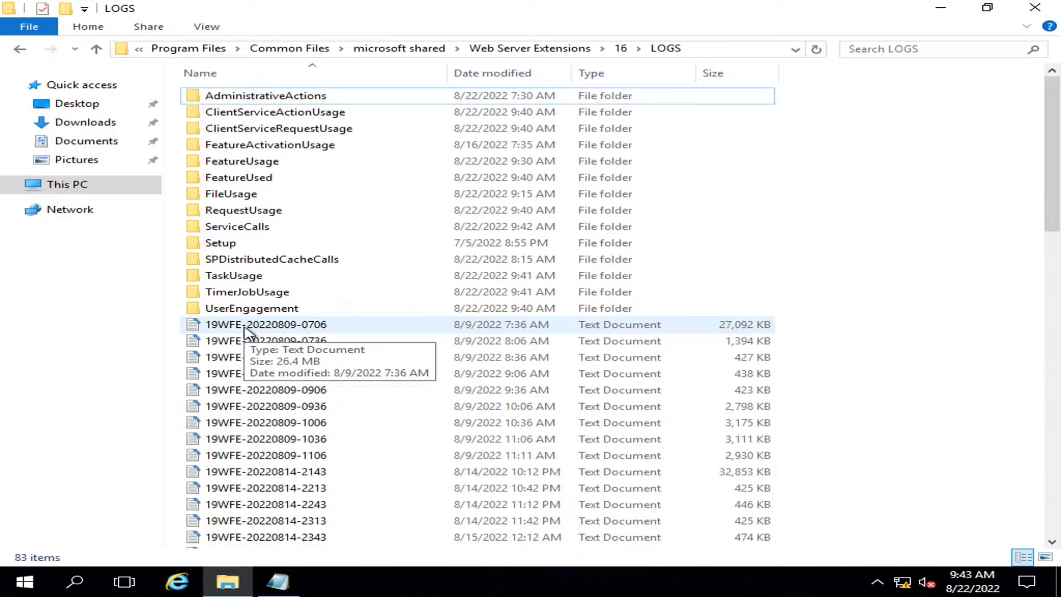
double_click(247, 327)
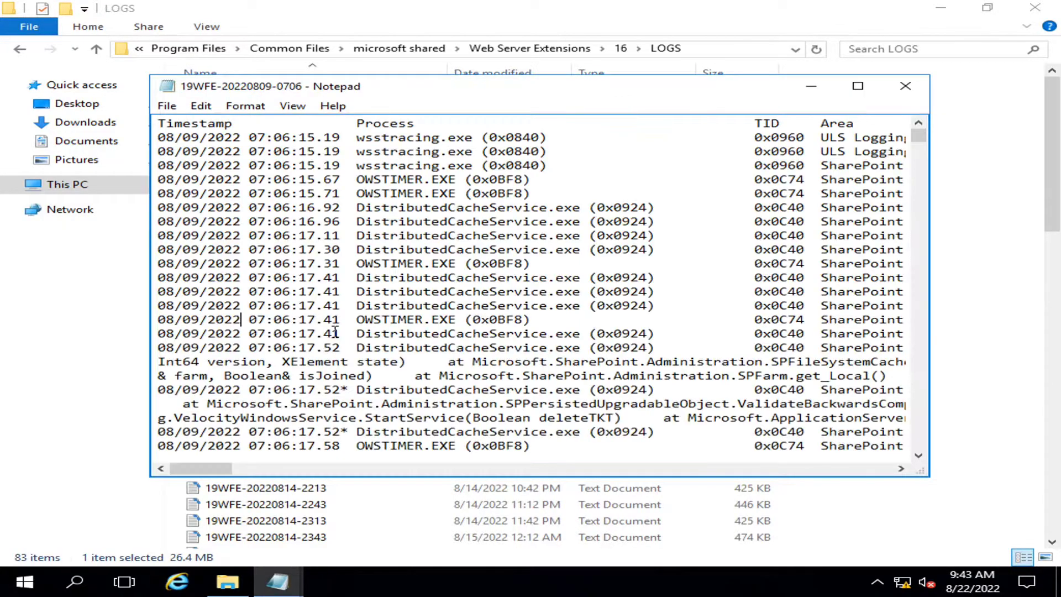
left_click(858, 86)
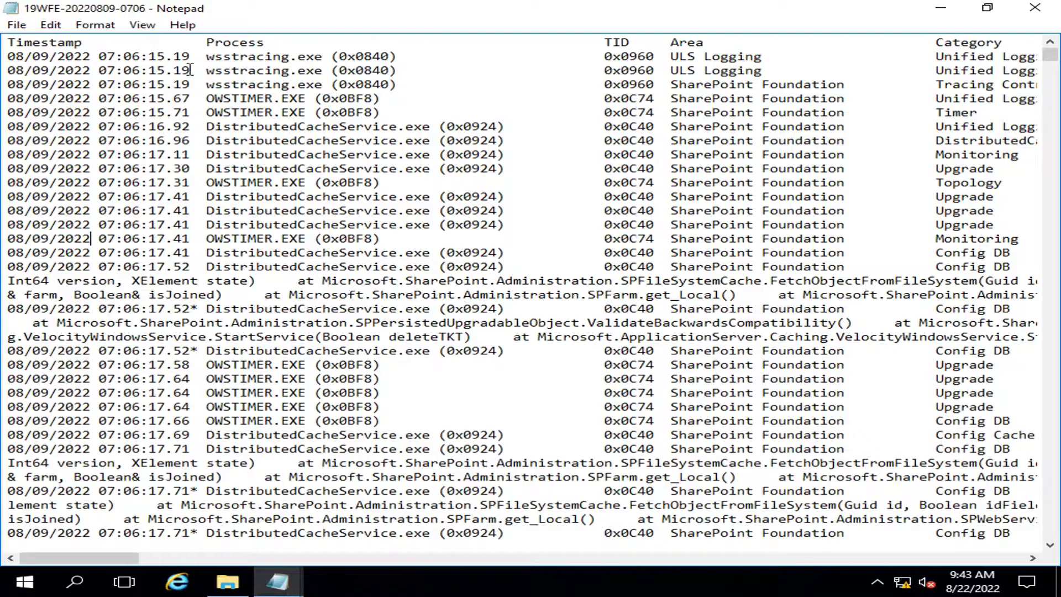
left_click_drag(209, 127, 517, 128)
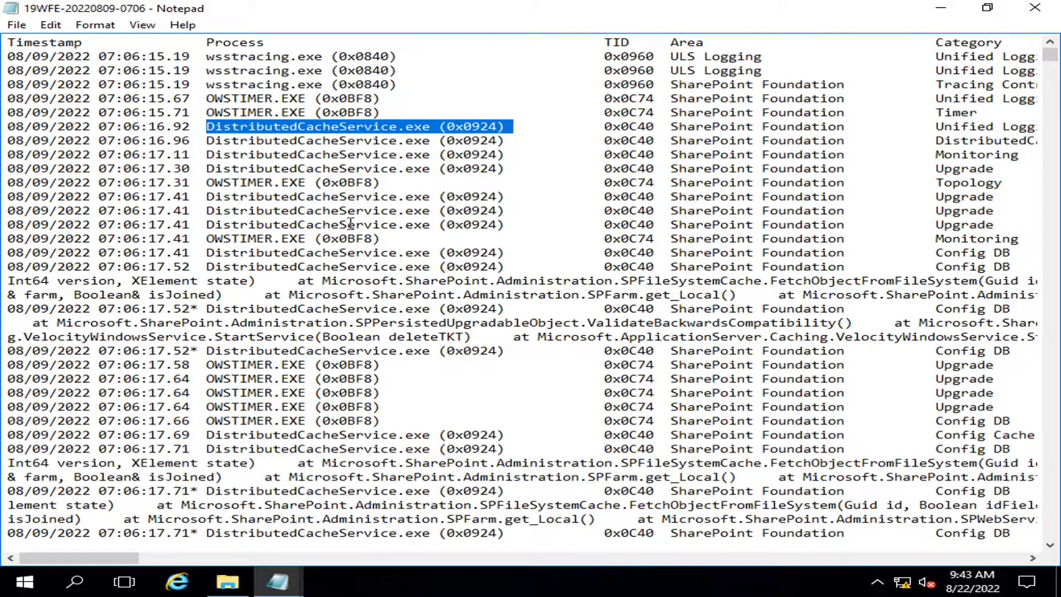
left_click(475, 213)
left_click_drag(517, 169, 200, 127)
left_click_drag(123, 564, 246, 557)
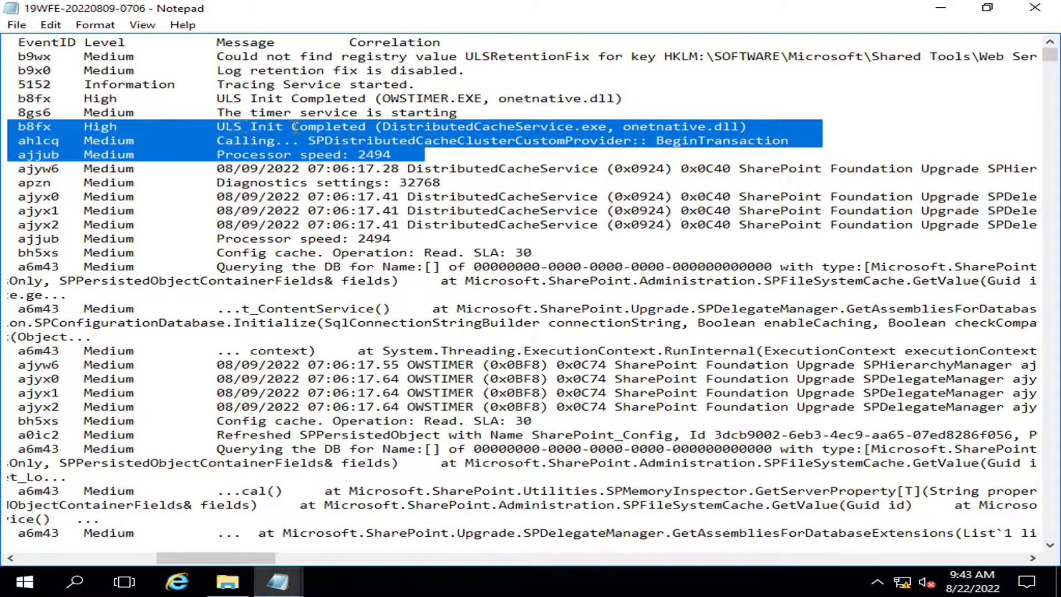
scroll(327, 259, "down", 12)
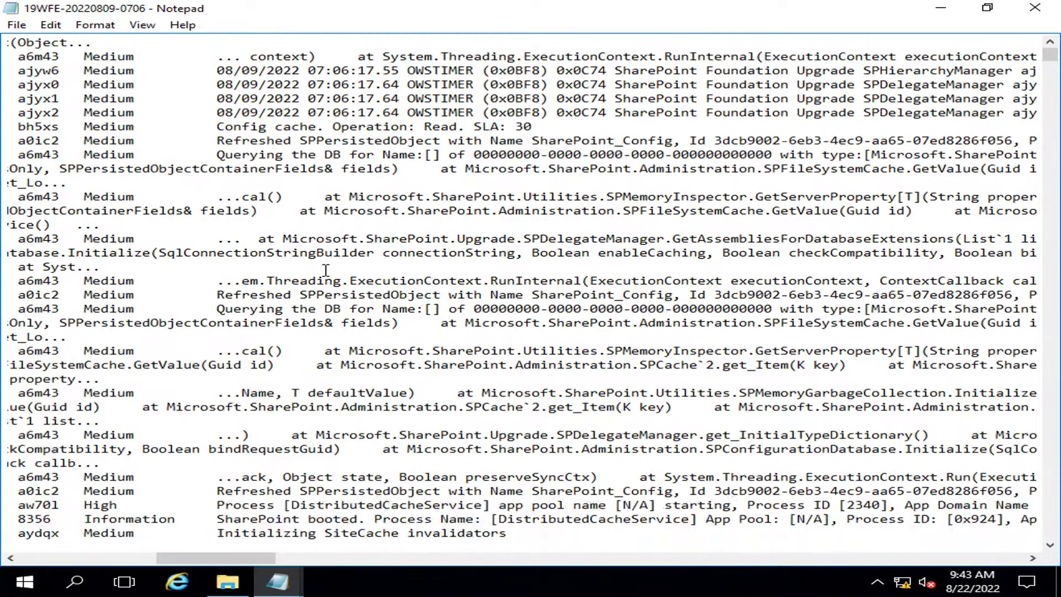
scroll(327, 271, "down", 7)
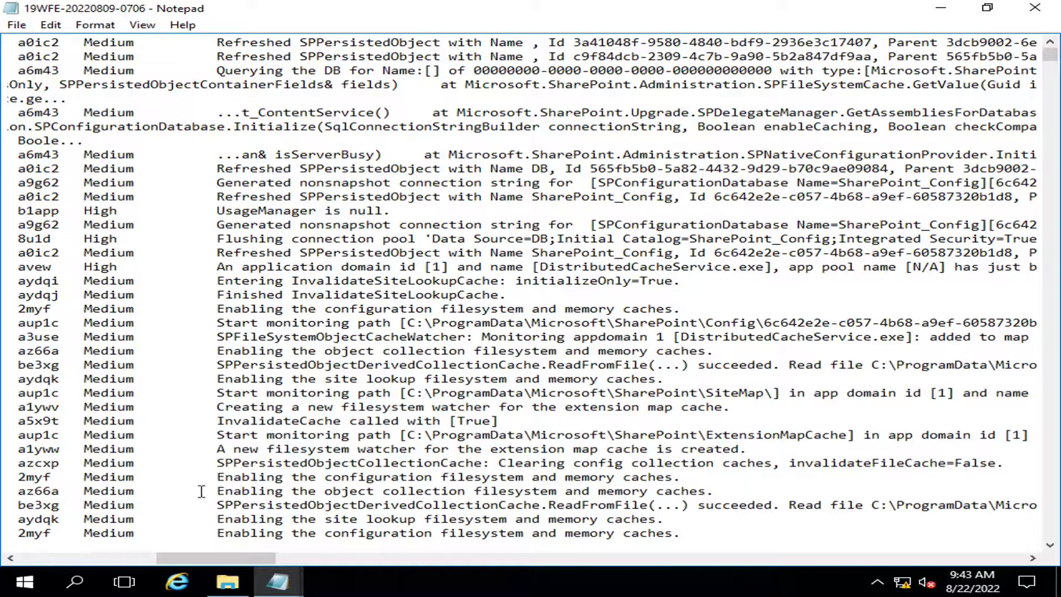
left_click_drag(216, 559, 134, 561)
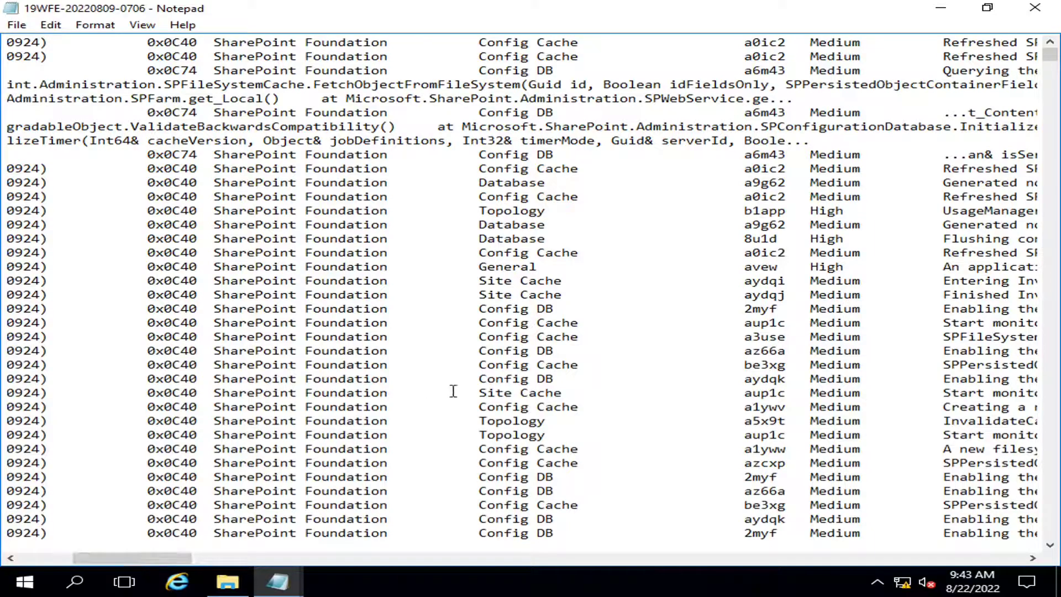
scroll(555, 460, "up", 10)
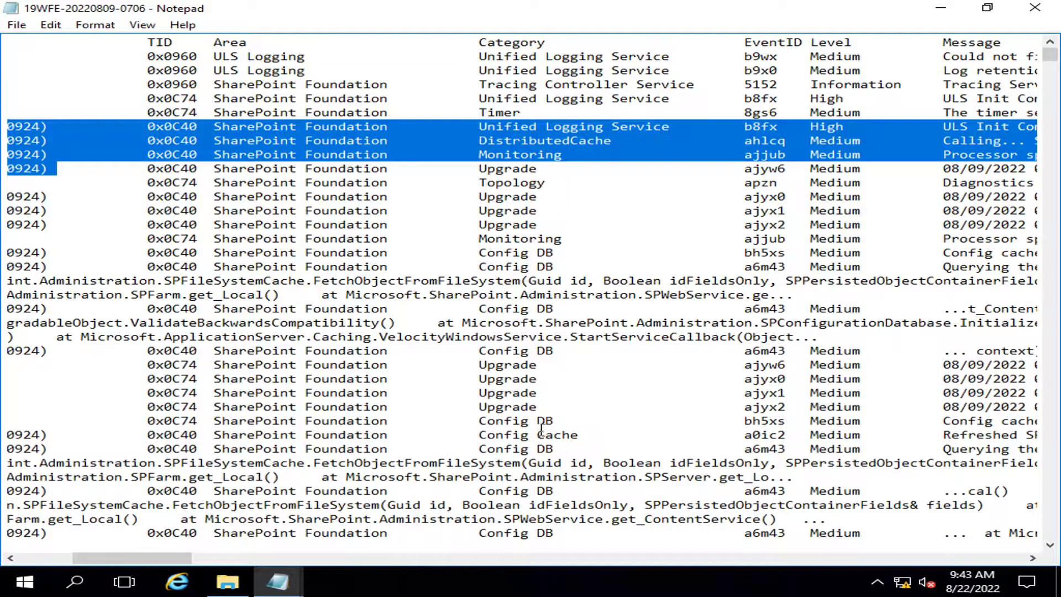
left_click(521, 183)
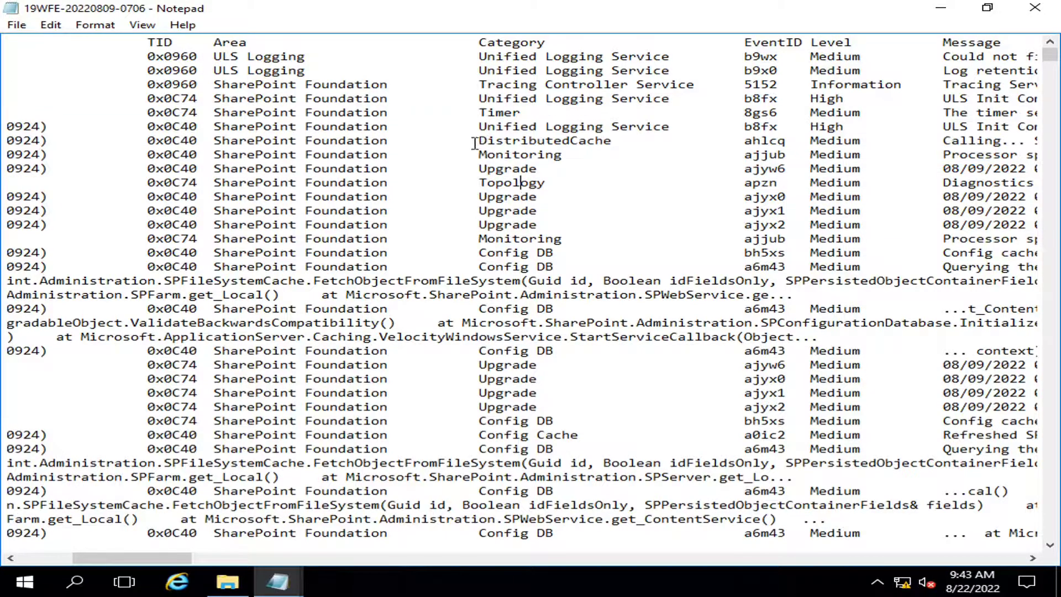
left_click_drag(478, 140, 619, 142)
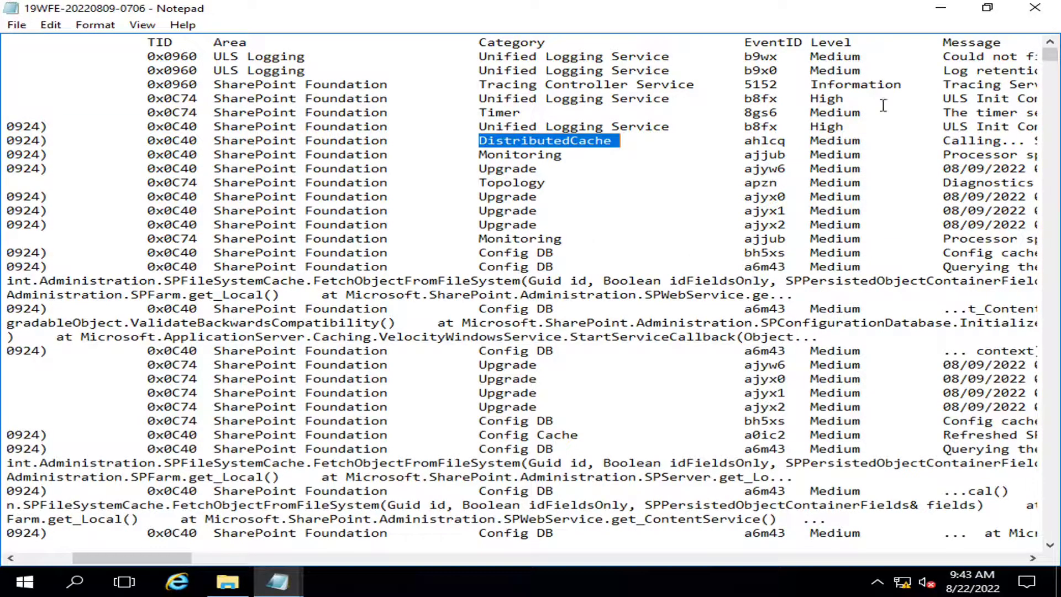
scroll(697, 318, "down", 6)
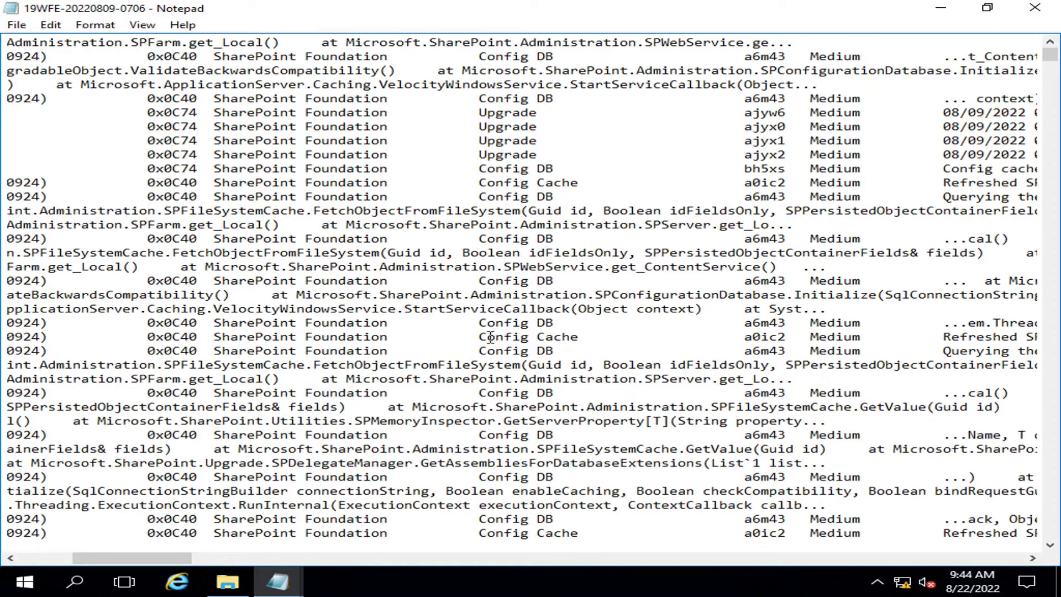
left_click_drag(480, 337, 582, 336)
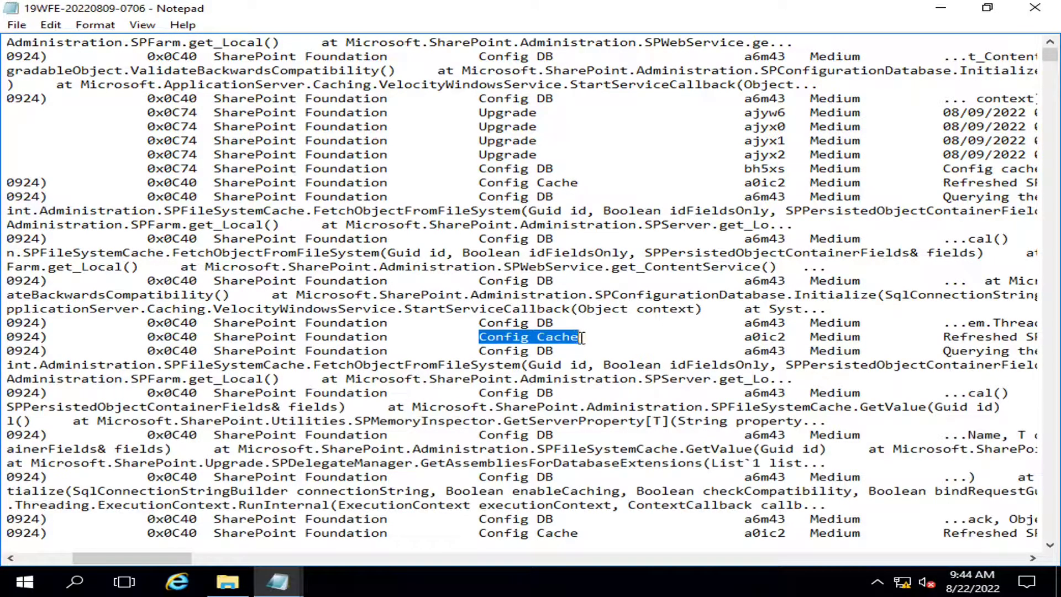
left_click_drag(479, 322, 555, 322)
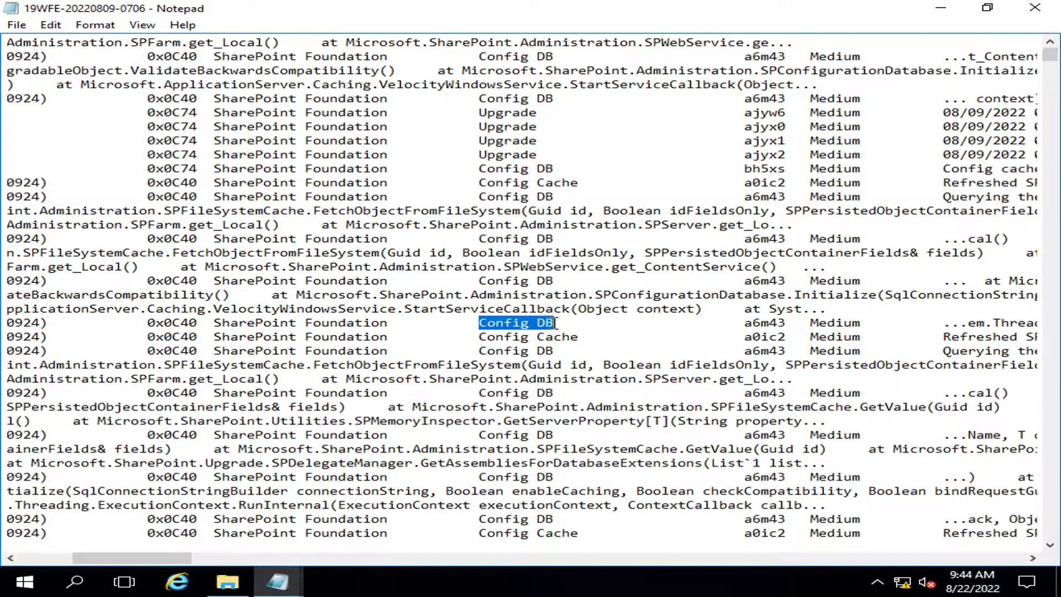
scroll(658, 413, "down", 1)
scroll(657, 414, "down", 15)
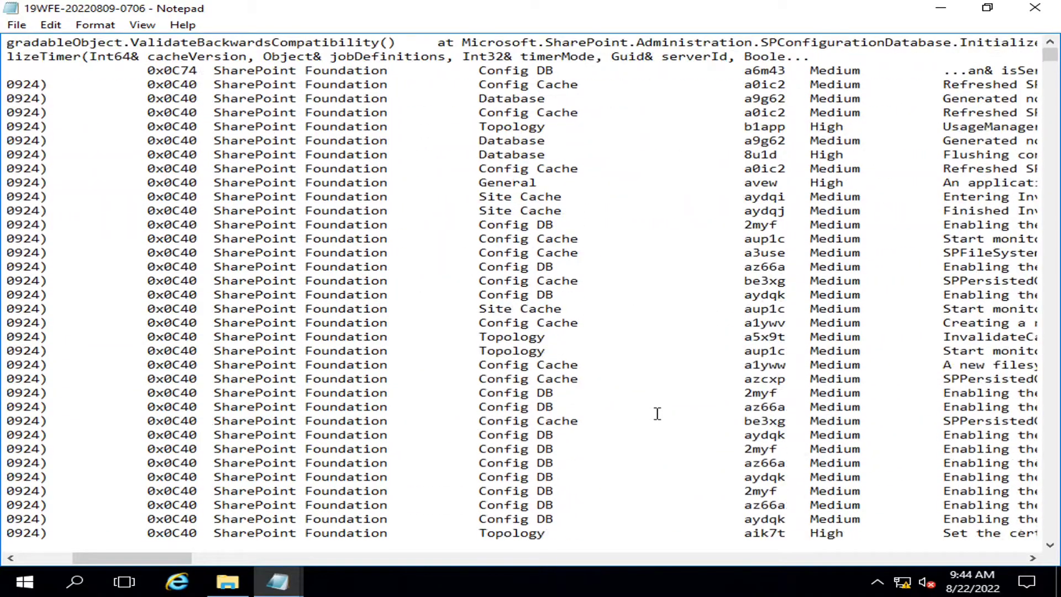
scroll(658, 414, "down", 20)
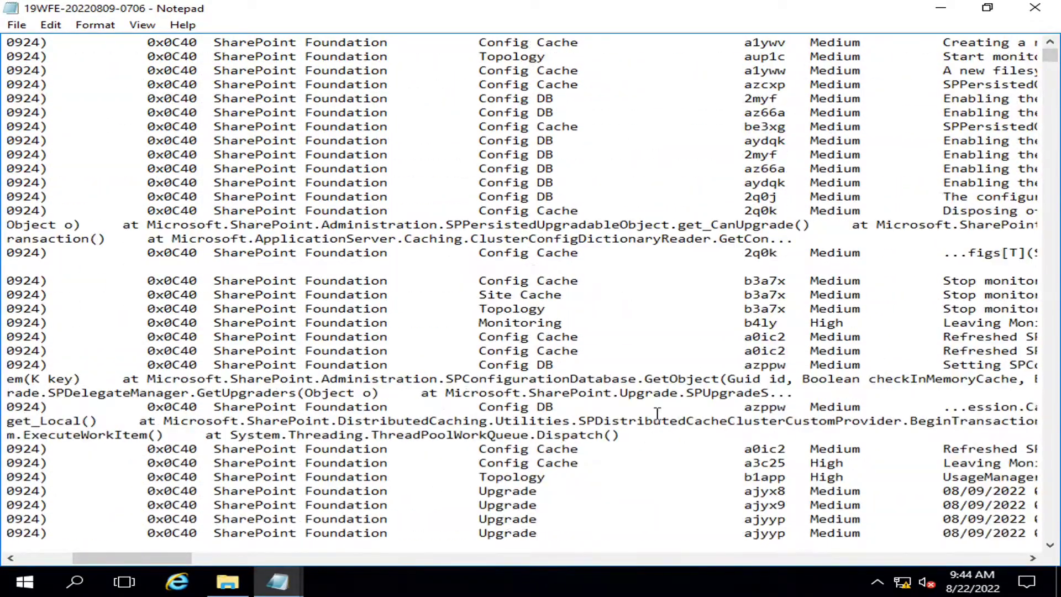
scroll(658, 413, "down", 20)
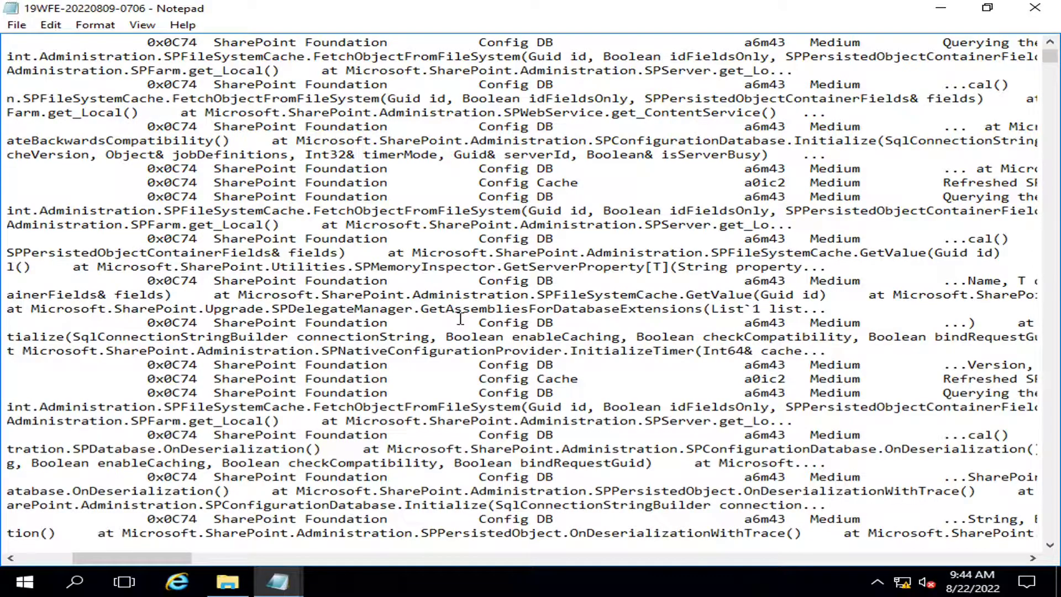
scroll(460, 319, "up", 20)
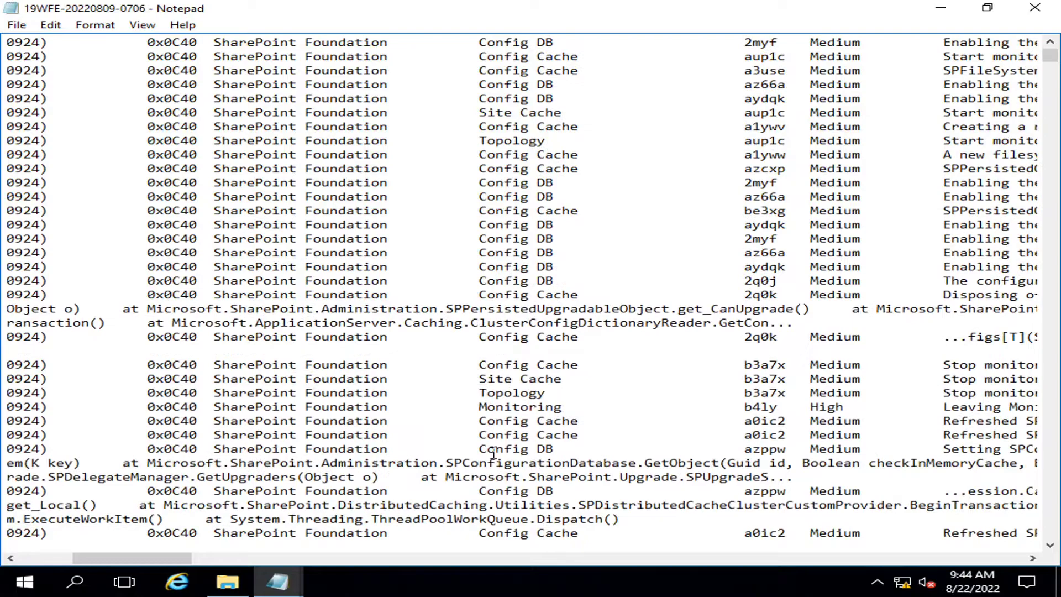
left_click_drag(188, 558, 83, 546)
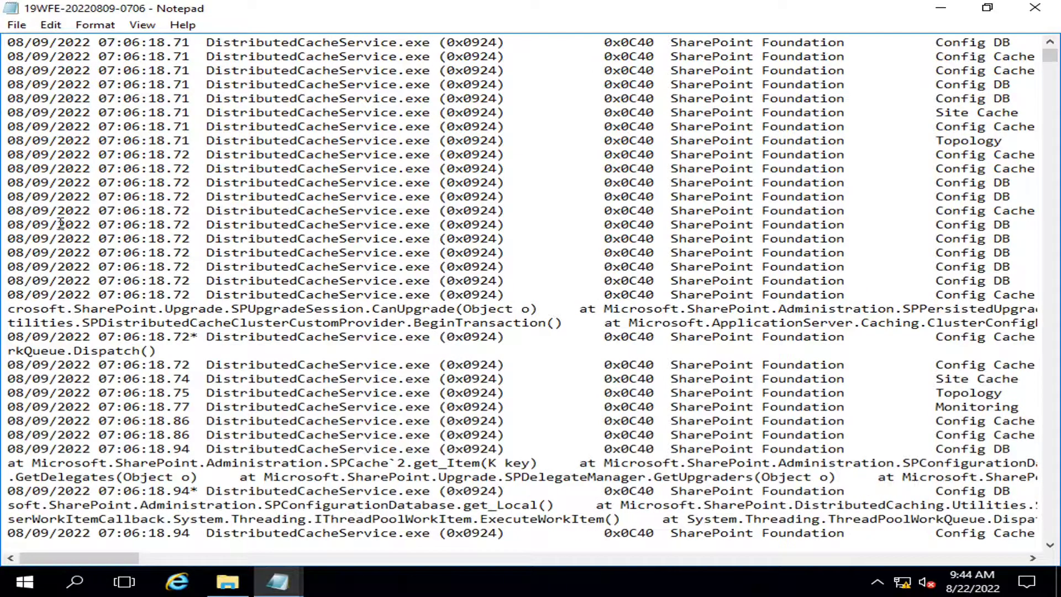
Highlight the 07:06:18.72 timestamp, return to the log's top, then minimize the remote session and show oCam.
left_click_drag(8, 239, 192, 241)
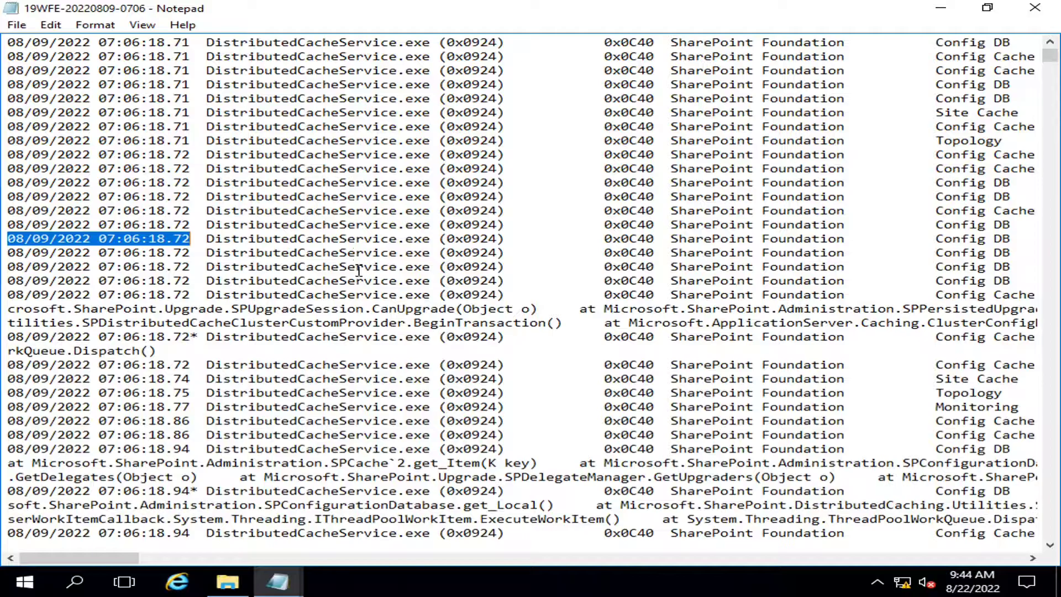
scroll(358, 271, "up", 10)
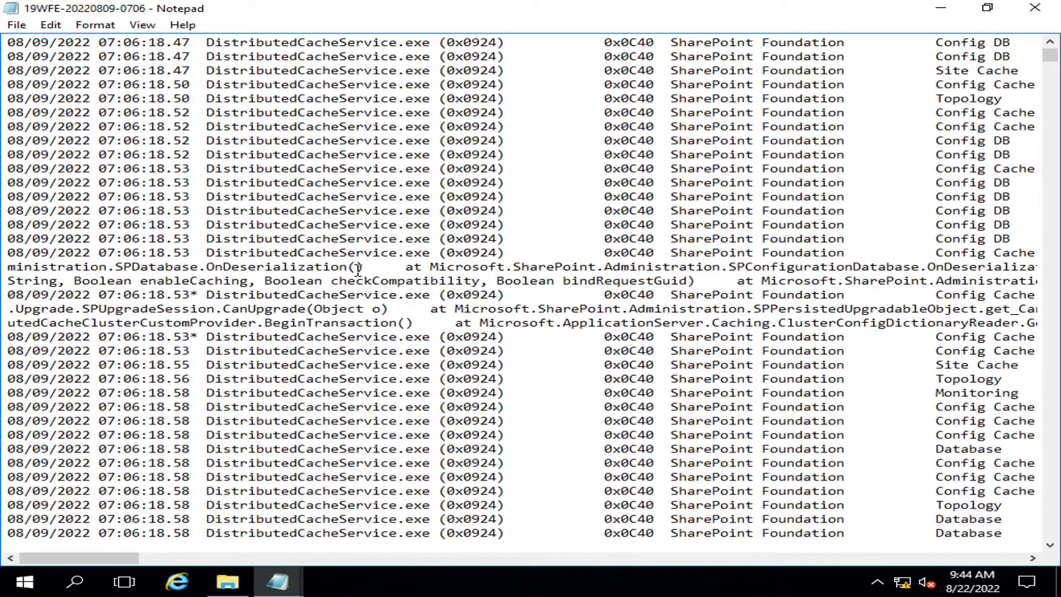
scroll(359, 271, "up", 15)
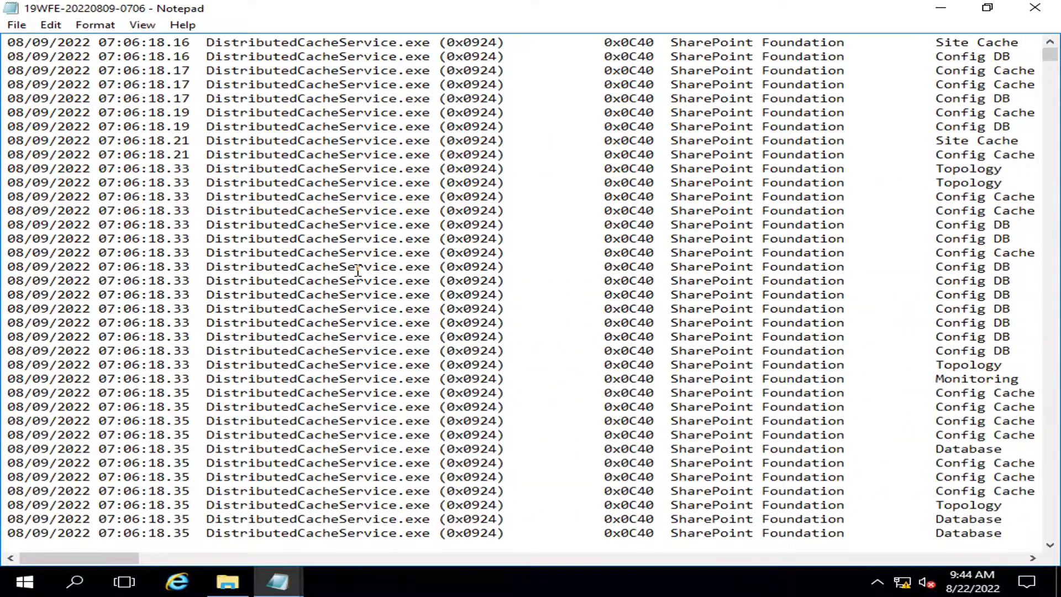
scroll(358, 271, "up", 6)
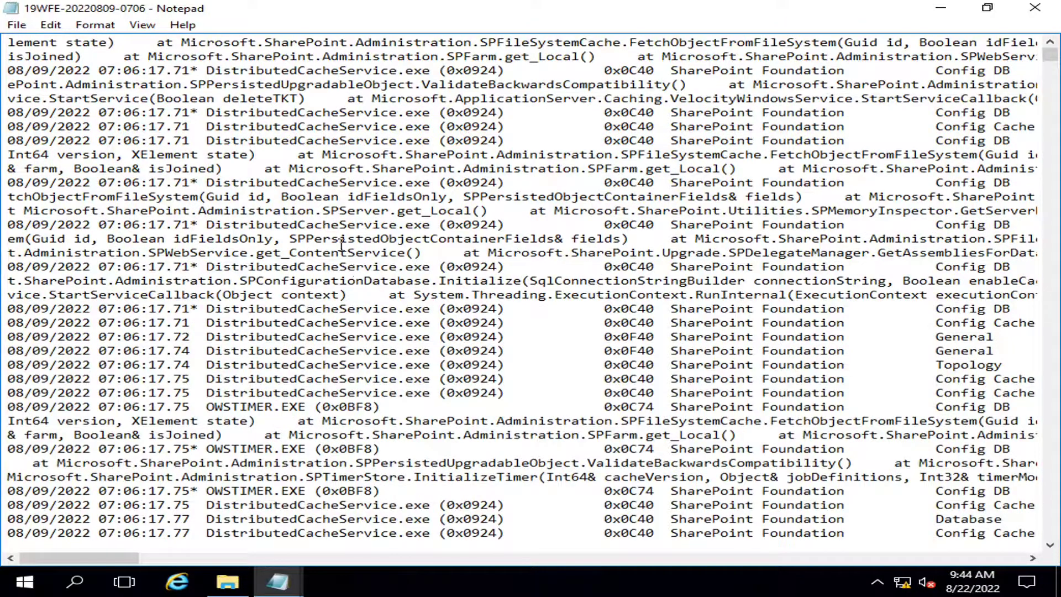
scroll(339, 242, "up", 9)
scroll(339, 241, "up", 2)
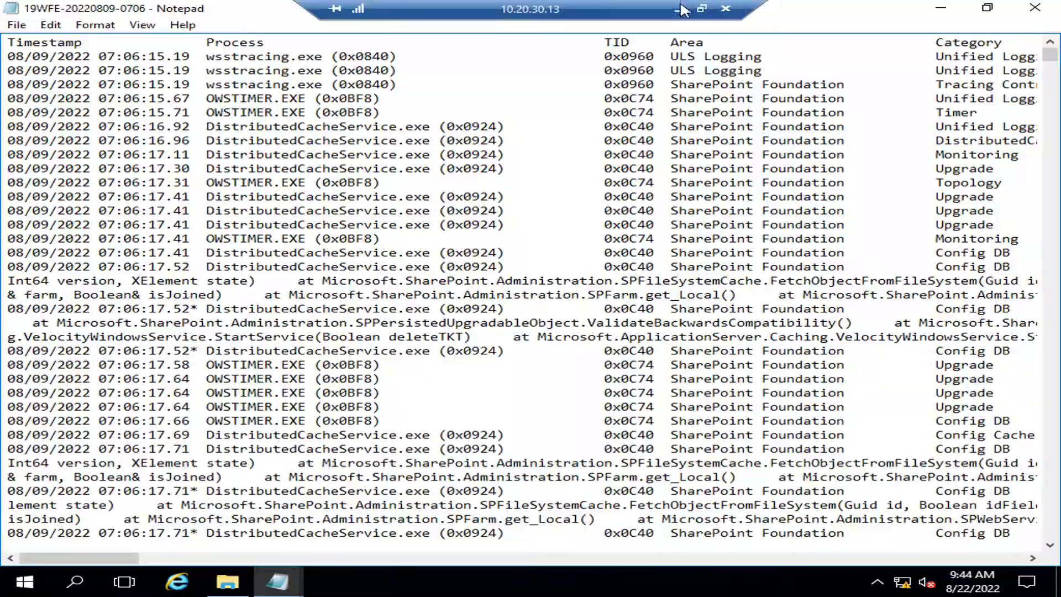
left_click(681, 10)
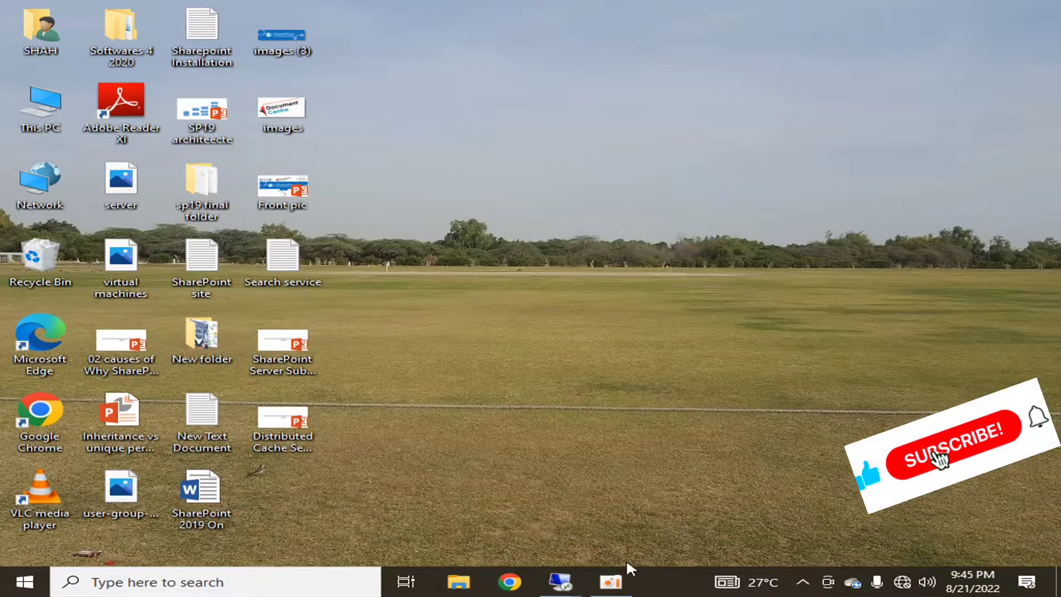
left_click(611, 580)
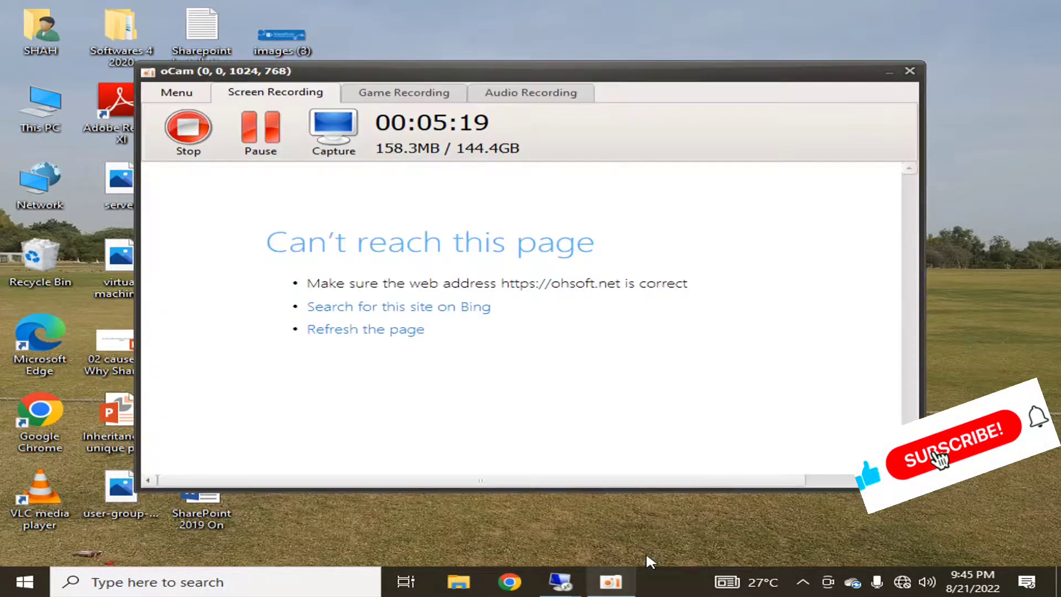